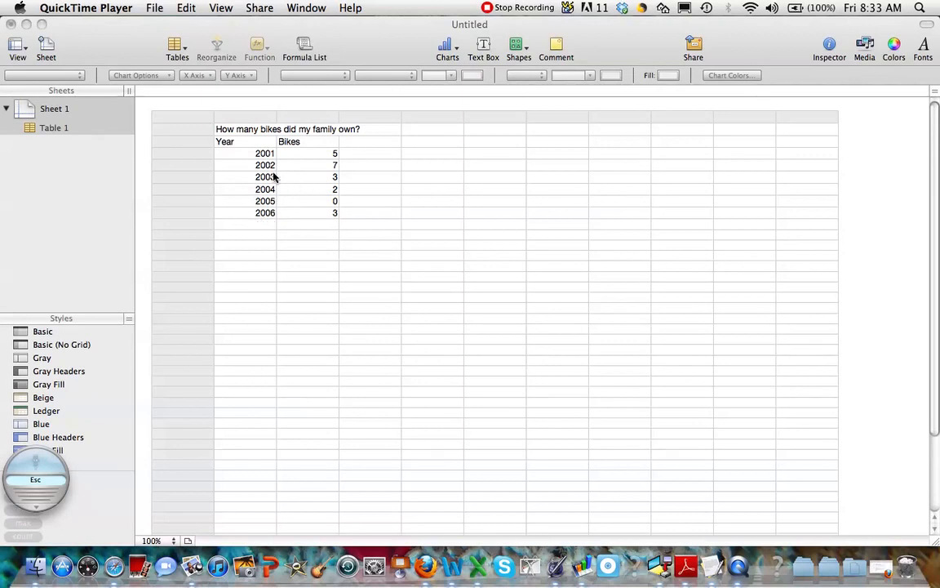
Try a 2D line chart of both the Year and Bikes columns, B3:C9, and delete the chart.
{"action": "left_click", "coordinate": [329, 214]}
{"action": "left_click_drag", "start_coordinate": [330, 213], "coordinate": [245, 143]}
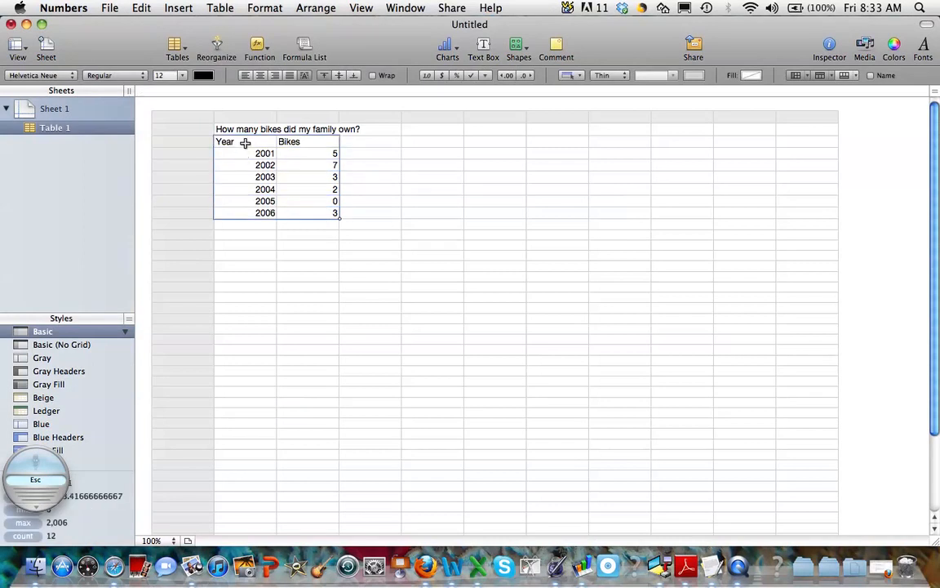
{"action": "left_click_drag", "start_coordinate": [245, 143], "coordinate": [245, 142]}
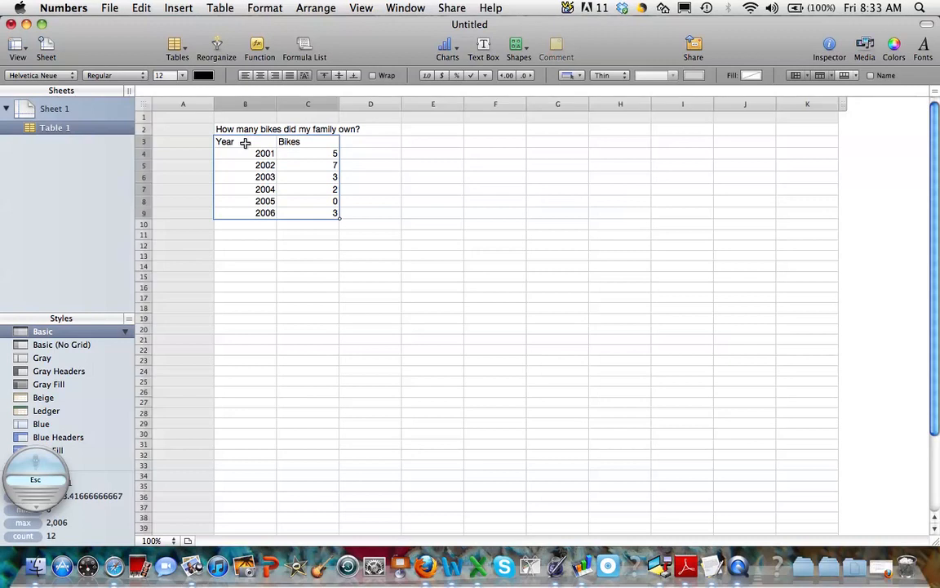
{"action": "left_click", "coordinate": [455, 50]}
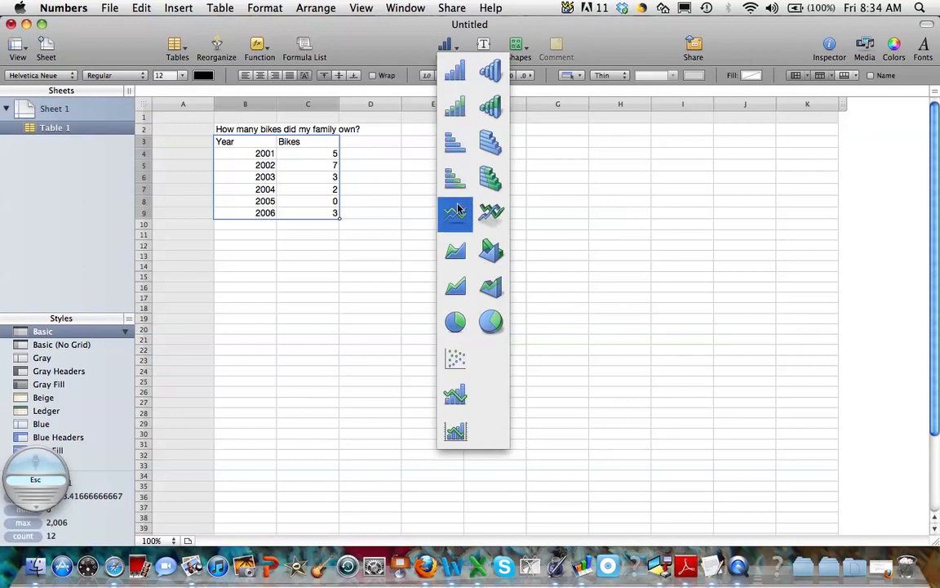
{"action": "left_click", "coordinate": [458, 210]}
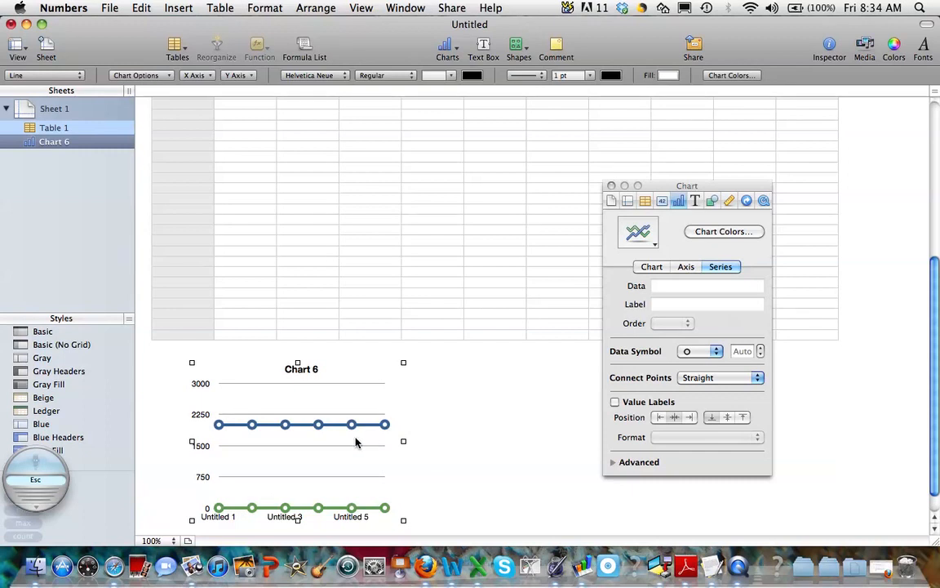
{"action": "key", "text": "Delete"}
Create a 2D line chart from the Bikes column alone, C3:C9, and place it just below the data.
{"action": "left_click_drag", "start_coordinate": [935, 310], "coordinate": [921, 124]}
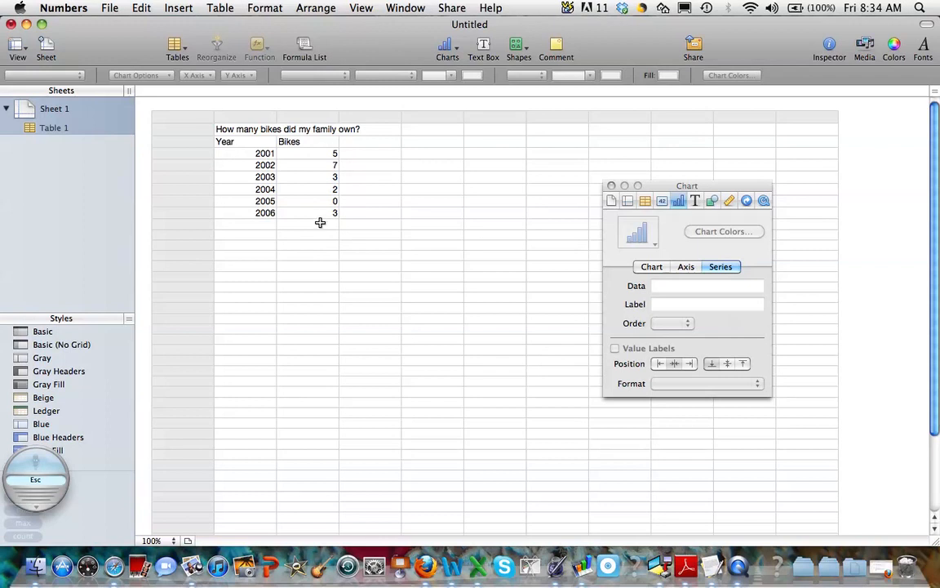
{"action": "left_click_drag", "start_coordinate": [315, 214], "coordinate": [313, 154]}
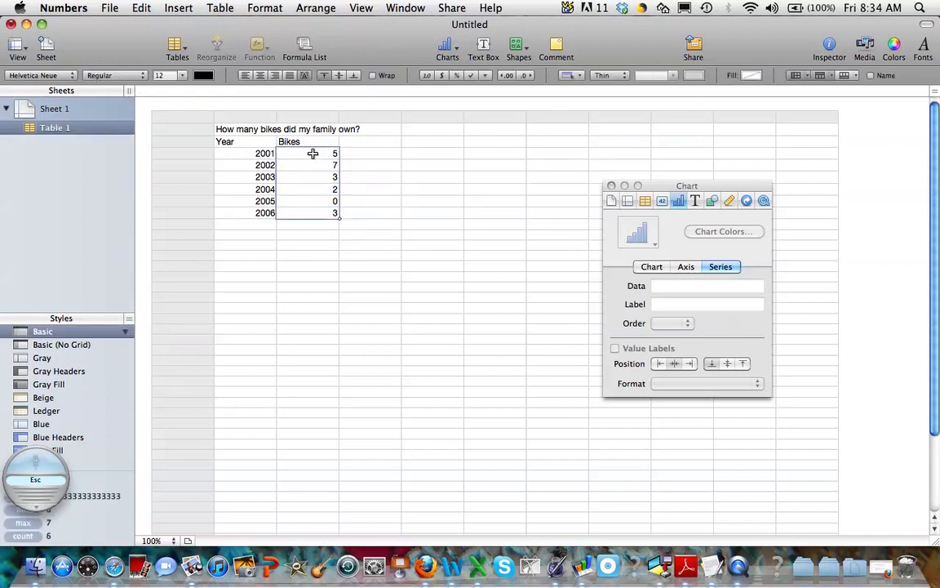
{"action": "left_click_drag", "start_coordinate": [312, 148], "coordinate": [311, 142]}
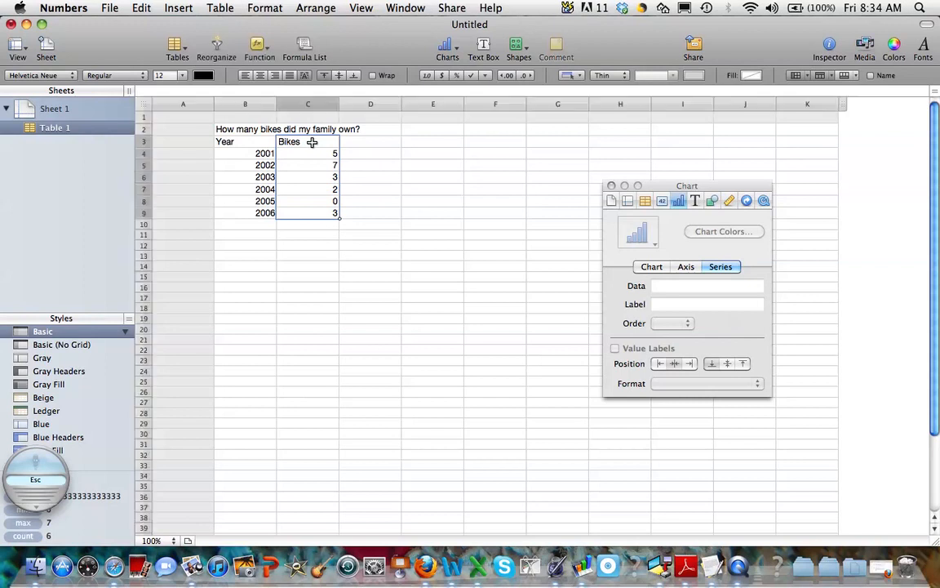
{"action": "left_click", "coordinate": [446, 45]}
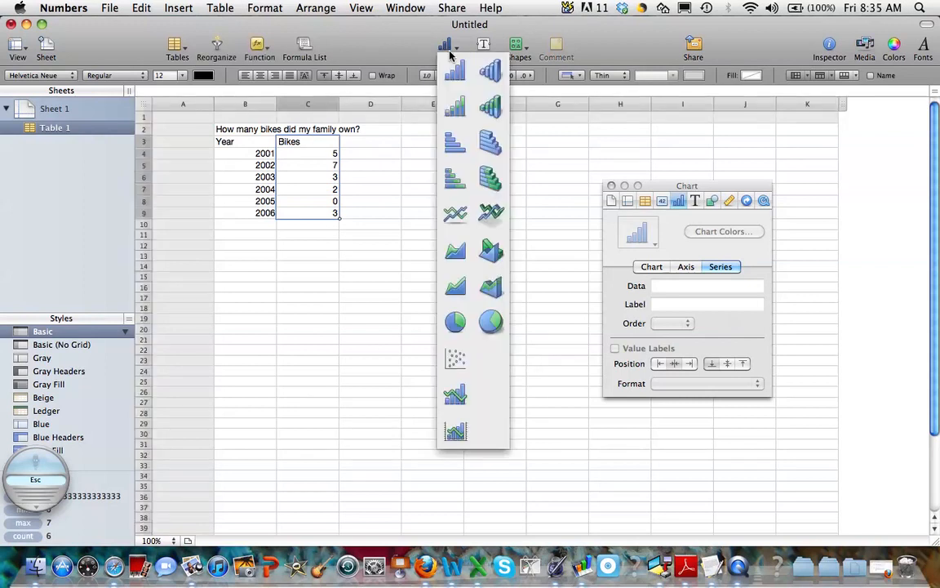
{"action": "left_click", "coordinate": [455, 216]}
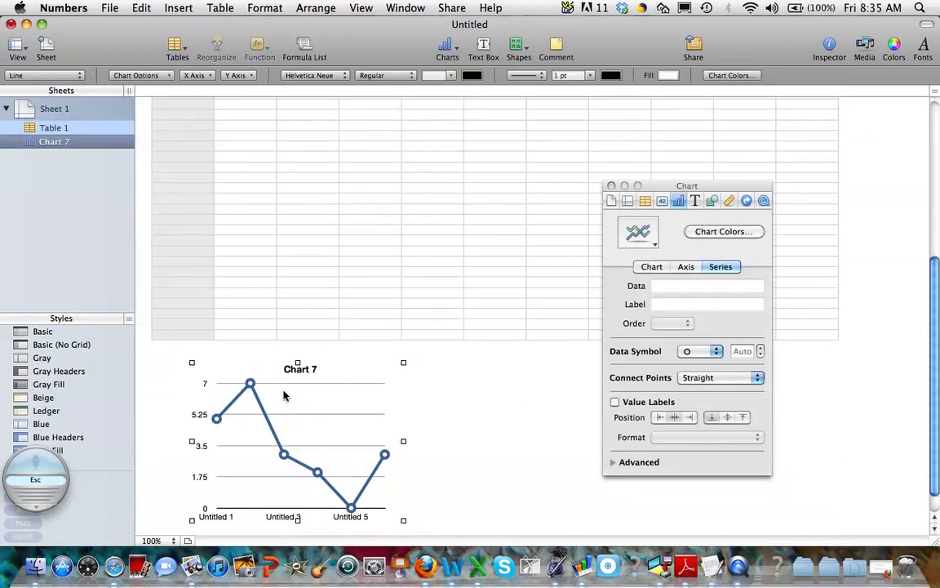
{"action": "left_click_drag", "start_coordinate": [319, 430], "coordinate": [376, 327]}
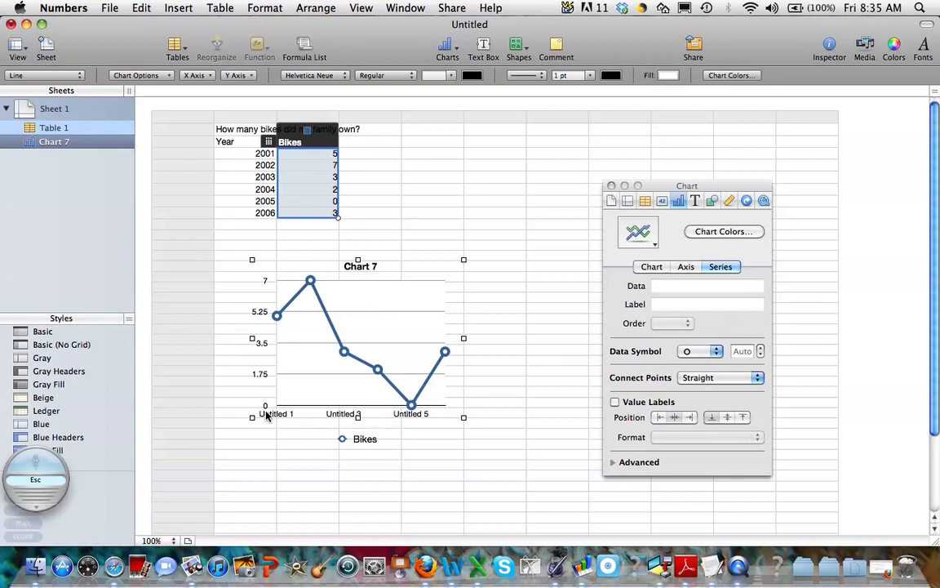
Rename the first two category (X) axis labels of the chart to 2001 and 2002.
{"action": "left_click", "coordinate": [684, 267]}
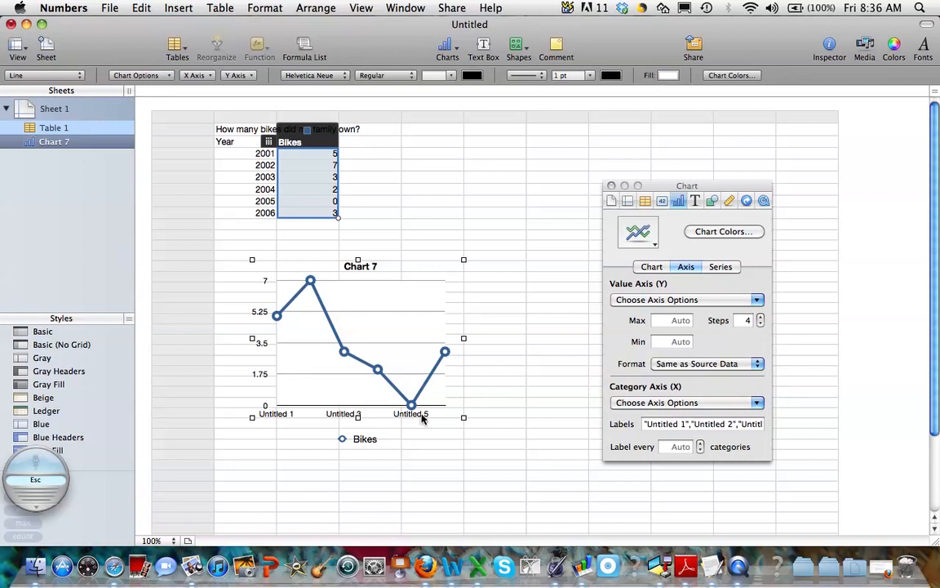
{"action": "left_click", "coordinate": [665, 427]}
{"action": "double_click", "coordinate": [664, 426]}
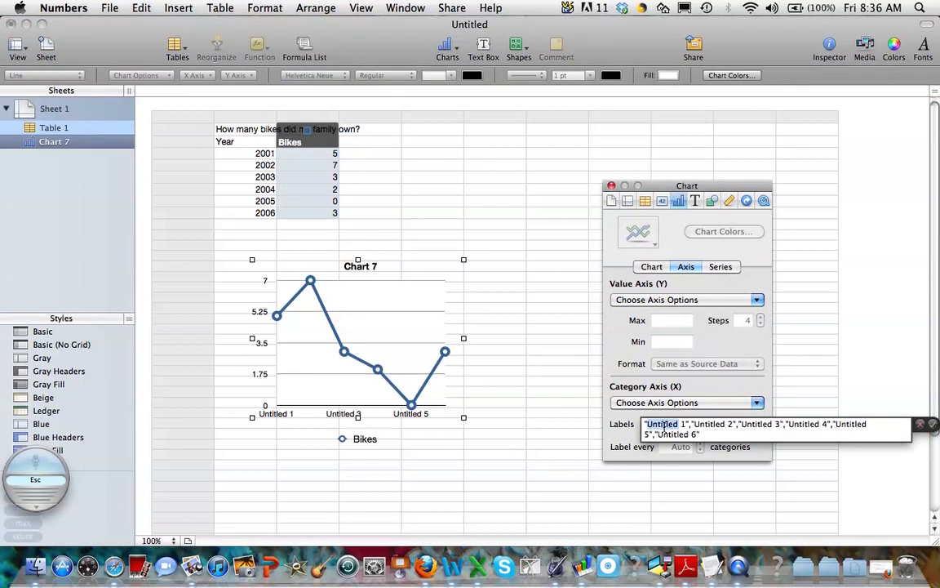
{"action": "type", "text": "2000"}
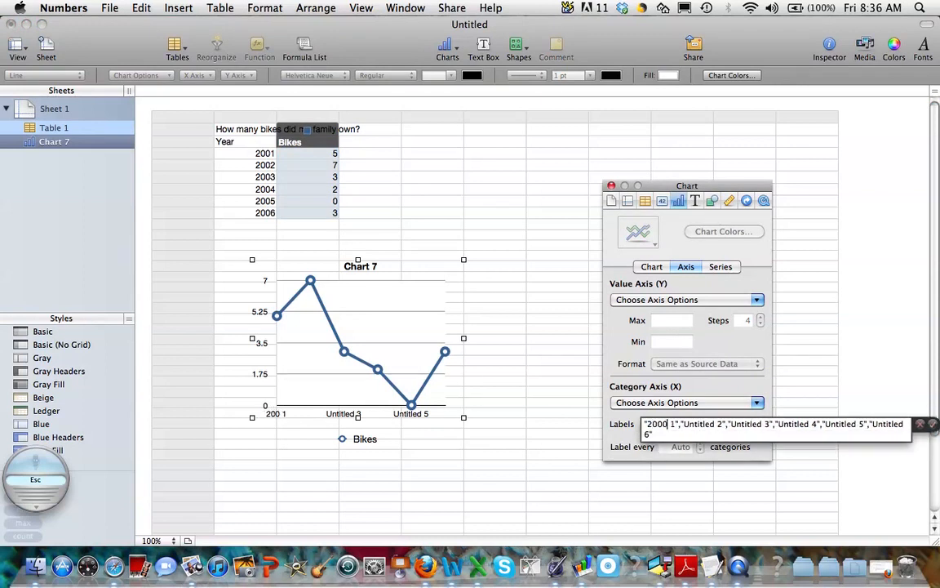
{"action": "key", "text": "BackSpace"}
{"action": "key", "text": "BackSpace"}
{"action": "double_click", "coordinate": [693, 424]}
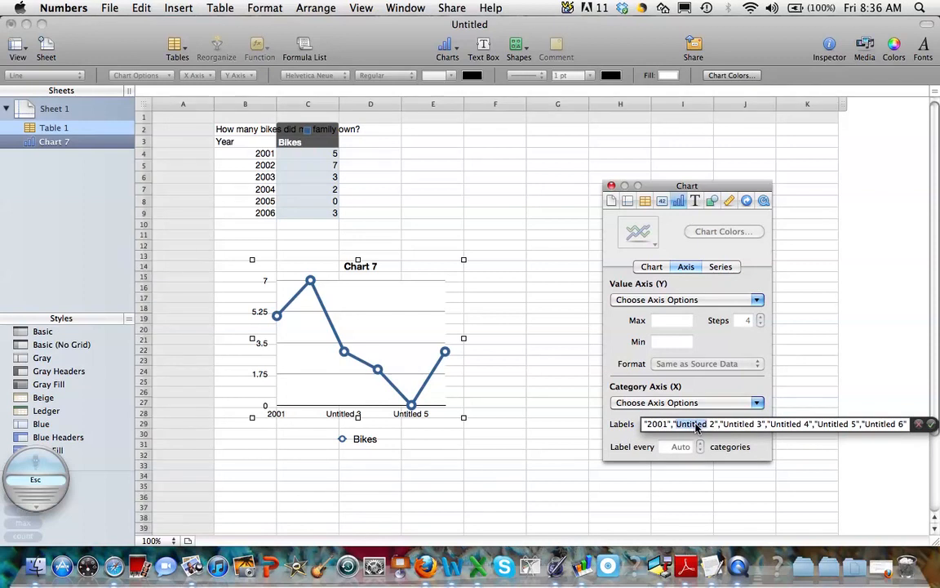
{"action": "type", "text": "200"}
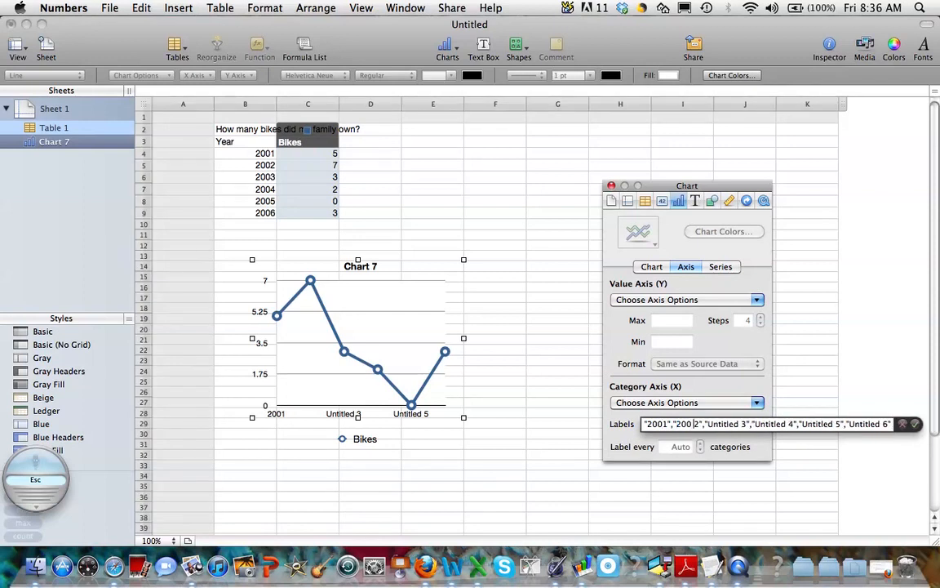
{"action": "key", "text": "BackSpace"}
Rename the third and fourth category axis labels to 2003 and 2004.
{"action": "double_click", "coordinate": [720, 424]}
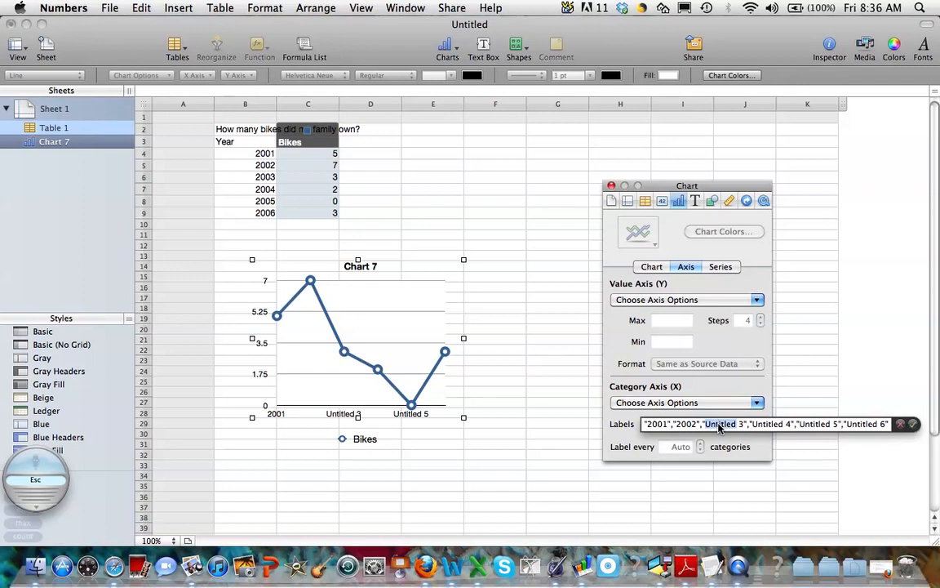
{"action": "type", "text": "200"}
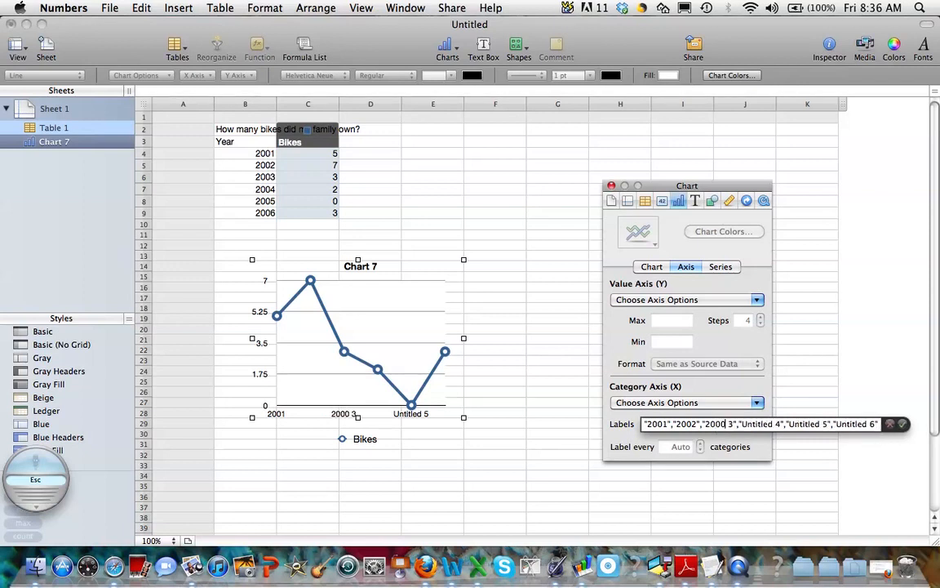
{"action": "key", "text": "BackSpace"}
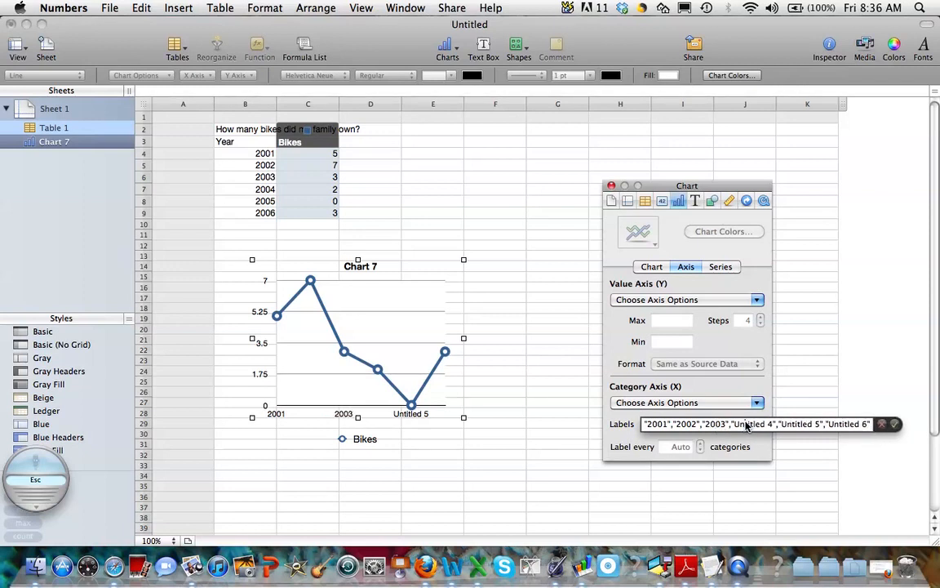
{"action": "double_click", "coordinate": [740, 424]}
{"action": "type", "text": "200"}
{"action": "key", "text": "Delete"}
Rename the last two category axis labels to 2005 and 2006, and accept the edited label list.
{"action": "double_click", "coordinate": [763, 424]}
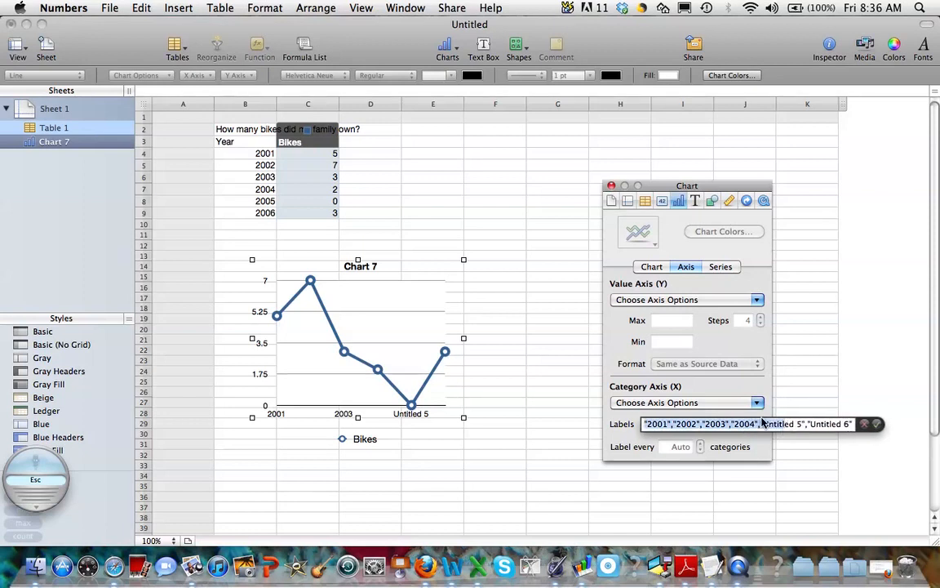
{"action": "type", "text": "2"}
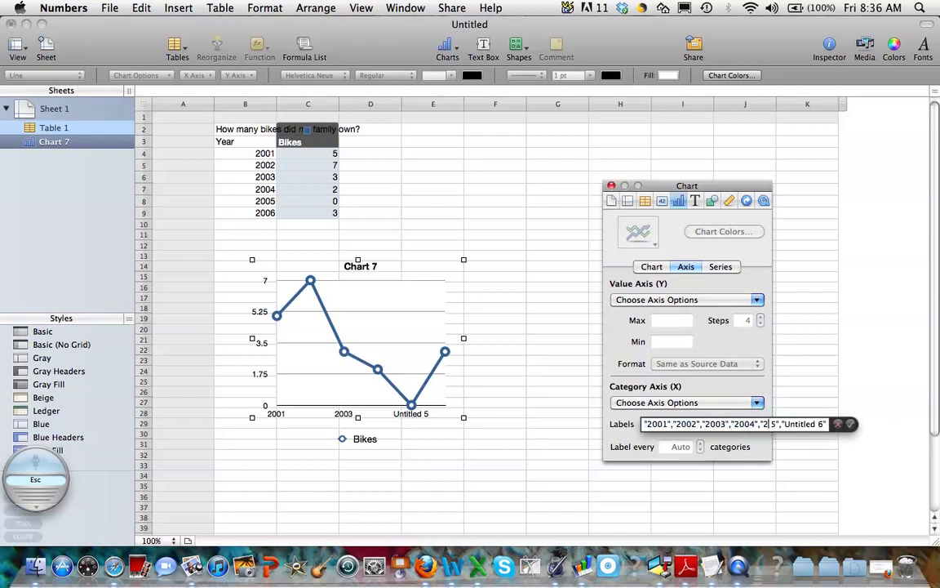
{"action": "type", "text": "00"}
{"action": "key", "text": "Delete"}
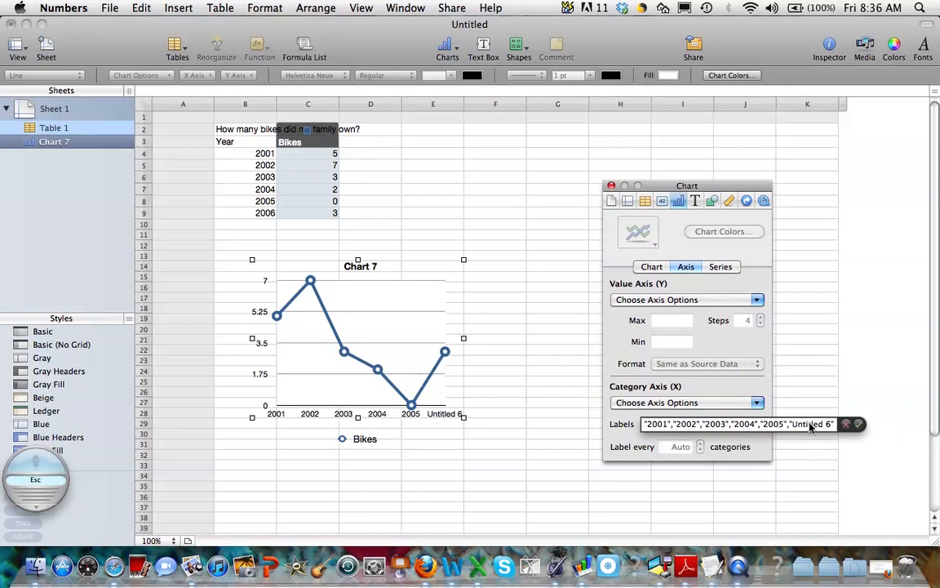
{"action": "type", "text": "200"}
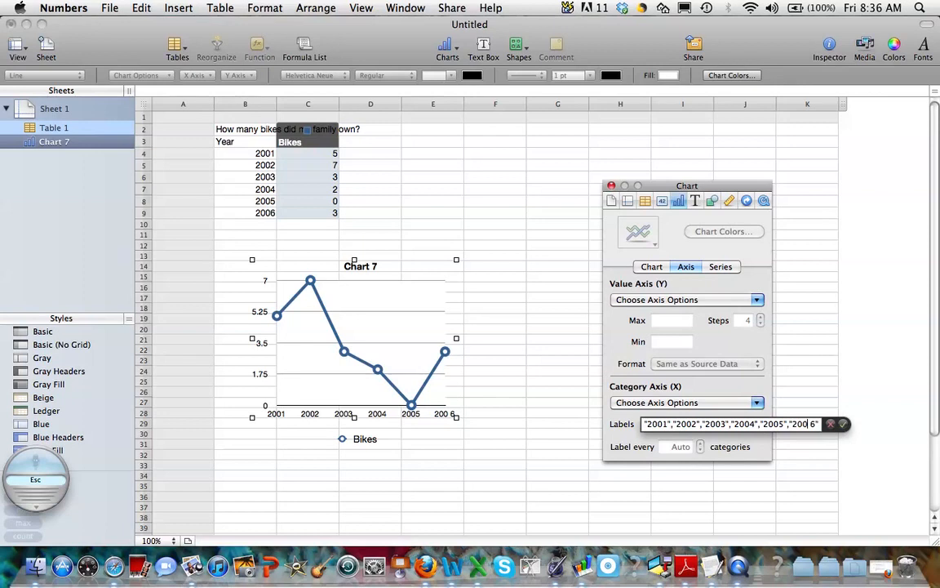
{"action": "key", "text": "Delete"}
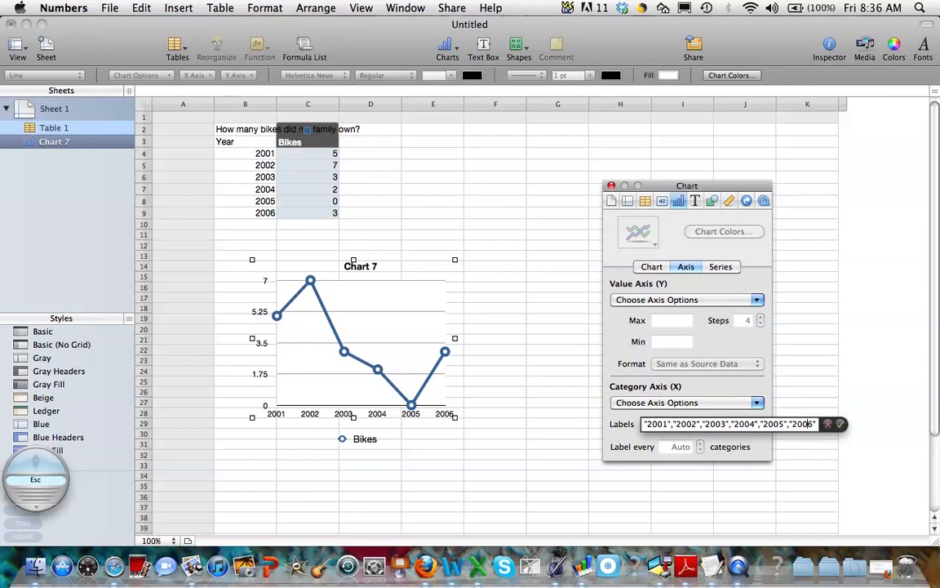
{"action": "left_click", "coordinate": [842, 426]}
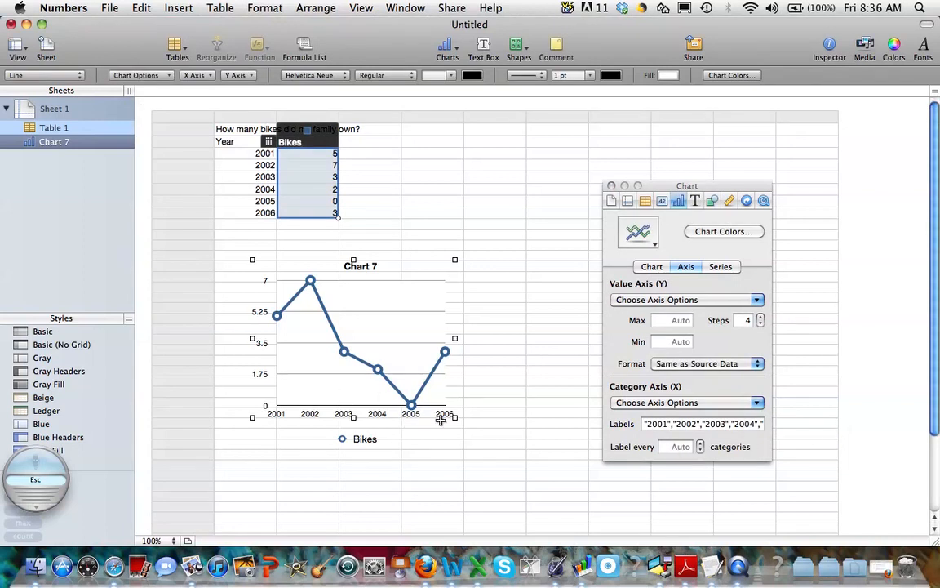
Set the category axis to label every 1 category and the value (Y) axis to 7 steps.
{"action": "left_click", "coordinate": [678, 449]}
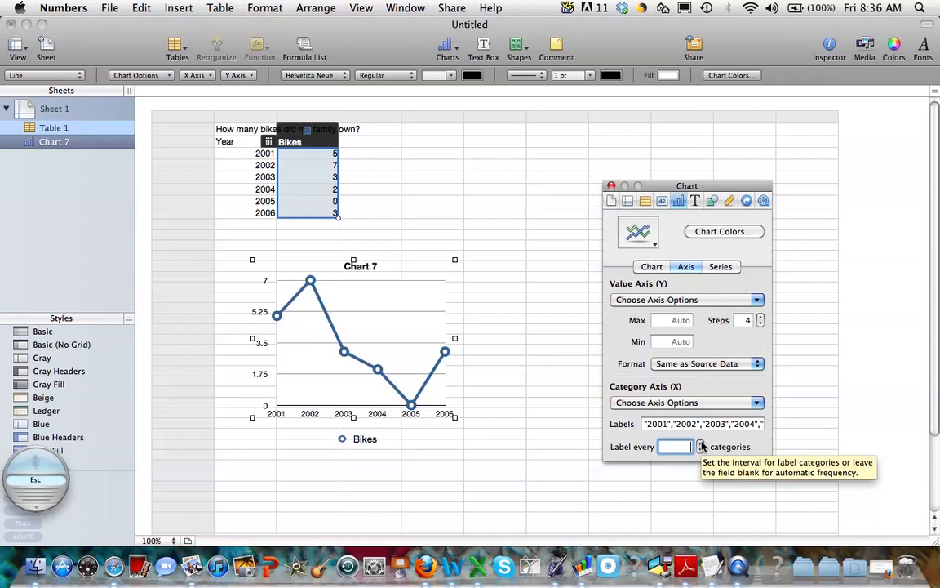
{"action": "type", "text": "1"}
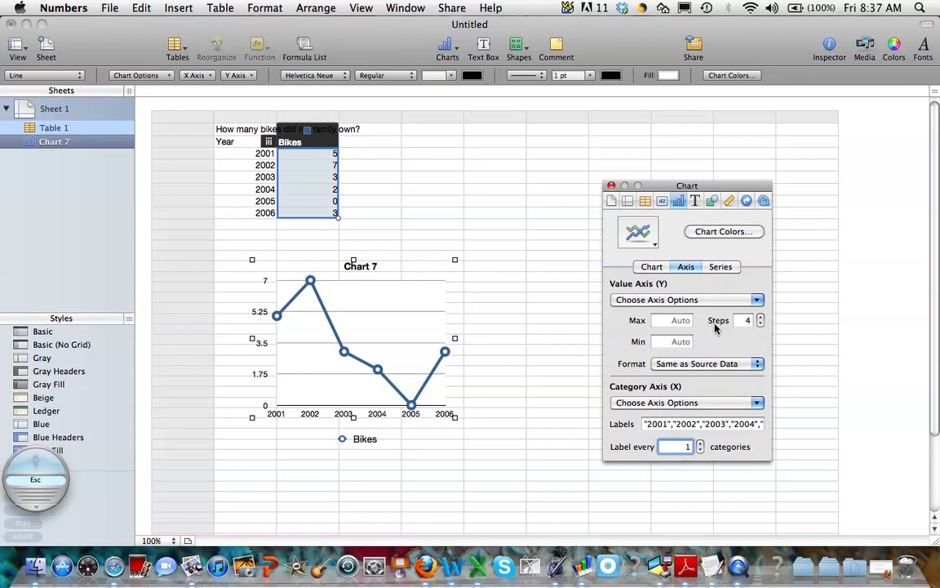
{"action": "left_click", "coordinate": [761, 318]}
{"action": "left_click", "coordinate": [761, 317]}
{"action": "left_click", "coordinate": [761, 317]}
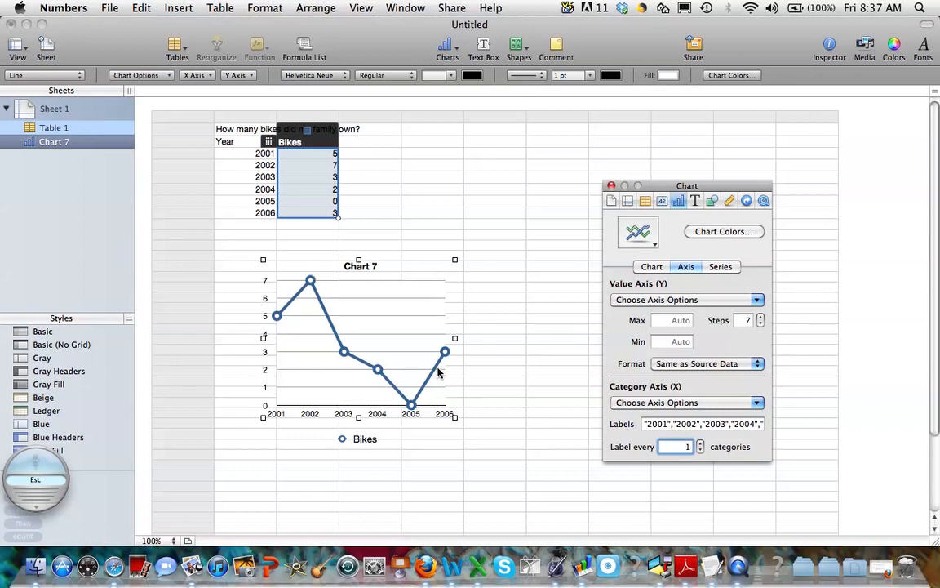
Recolour the chart's Bikes series line red and deselect it.
{"action": "left_click", "coordinate": [392, 390]}
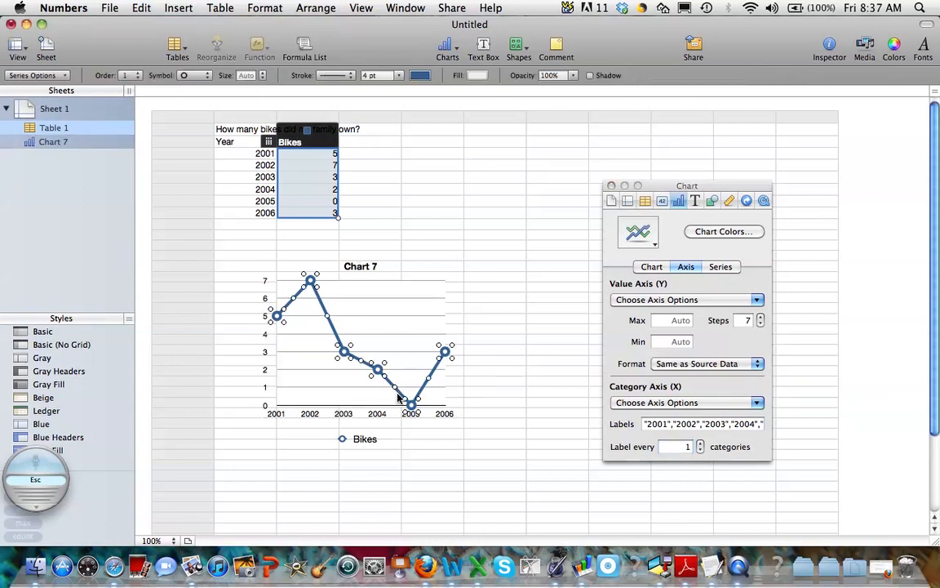
{"action": "left_click", "coordinate": [420, 77]}
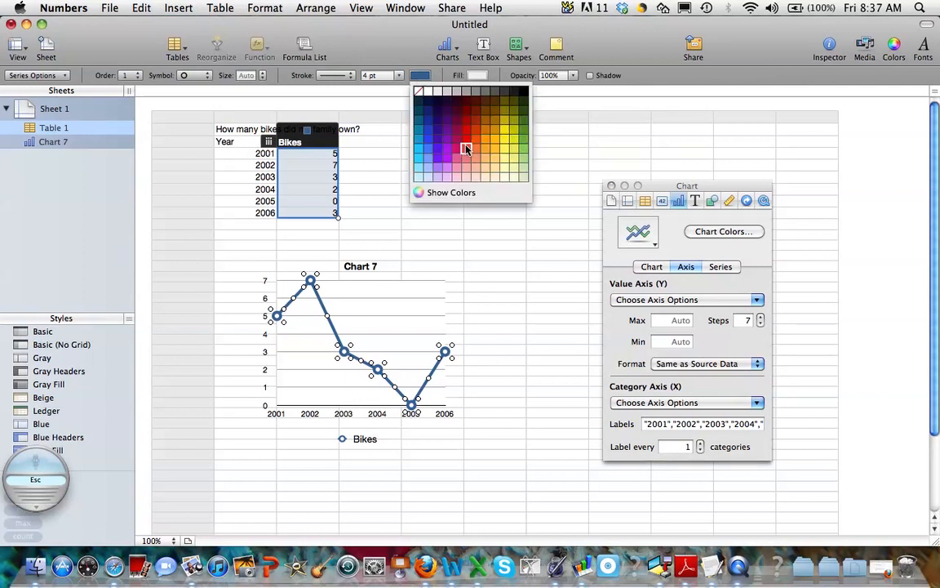
{"action": "left_click", "coordinate": [466, 139]}
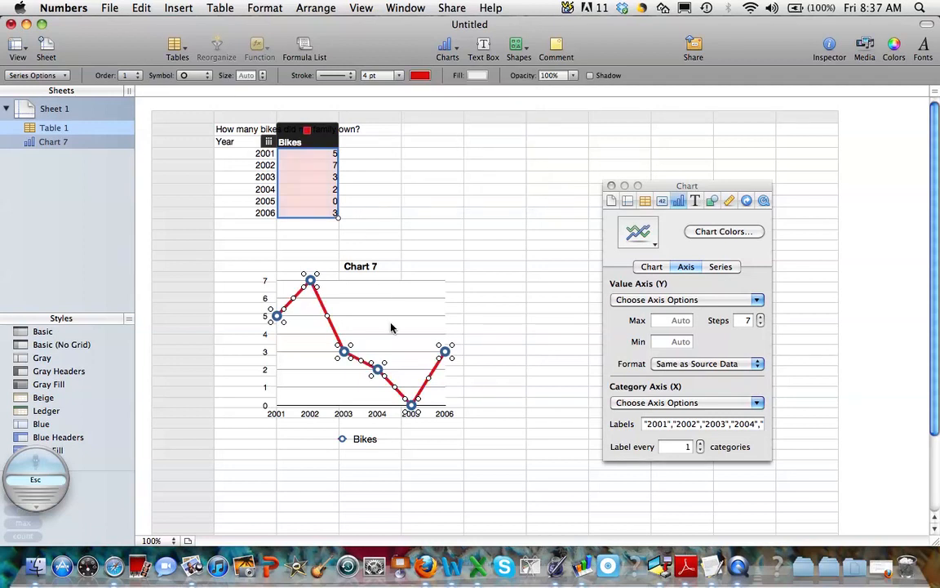
{"action": "left_click", "coordinate": [303, 255]}
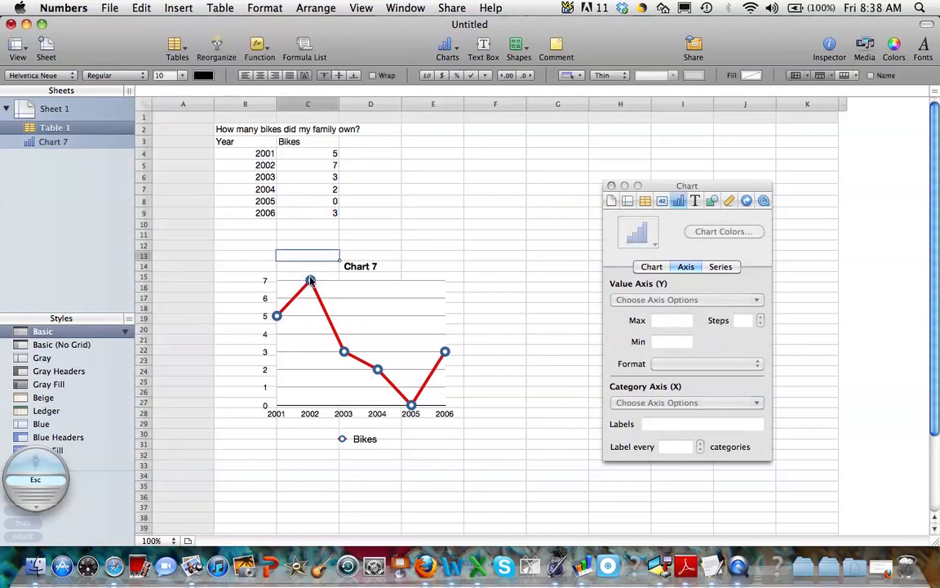
Recolour the outline of the Bikes series' data point symbols dark yellow.
{"action": "left_click", "coordinate": [317, 284]}
{"action": "left_click", "coordinate": [315, 285]}
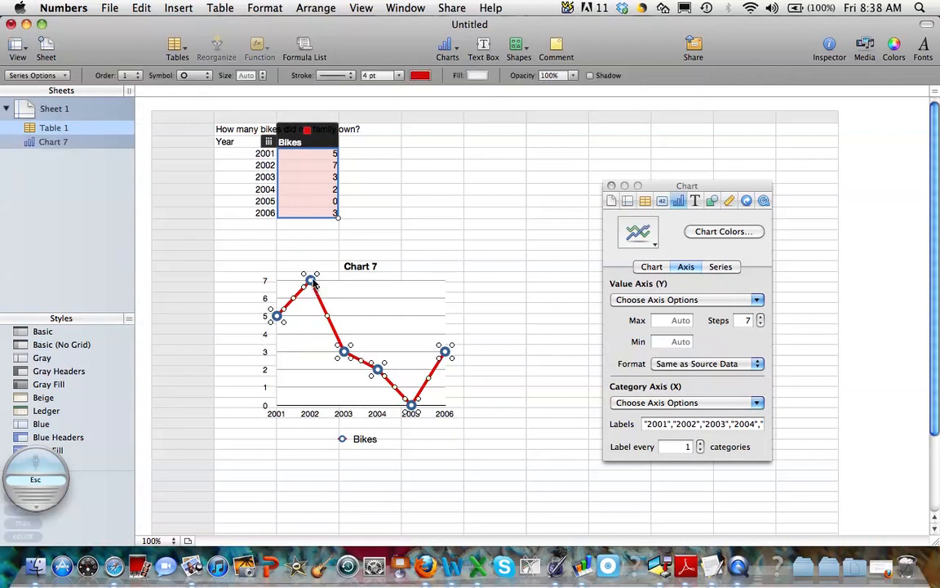
{"action": "left_click", "coordinate": [313, 283]}
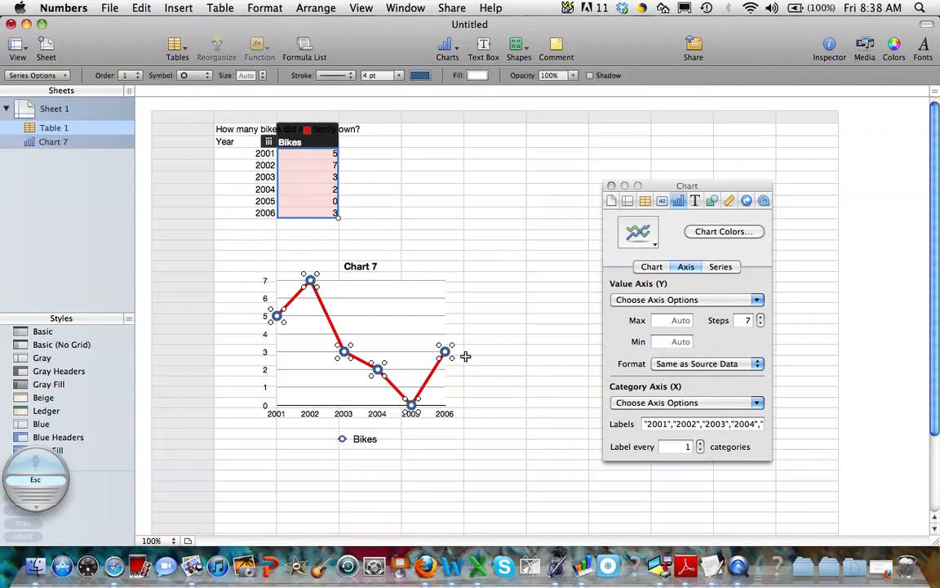
{"action": "left_click", "coordinate": [420, 75]}
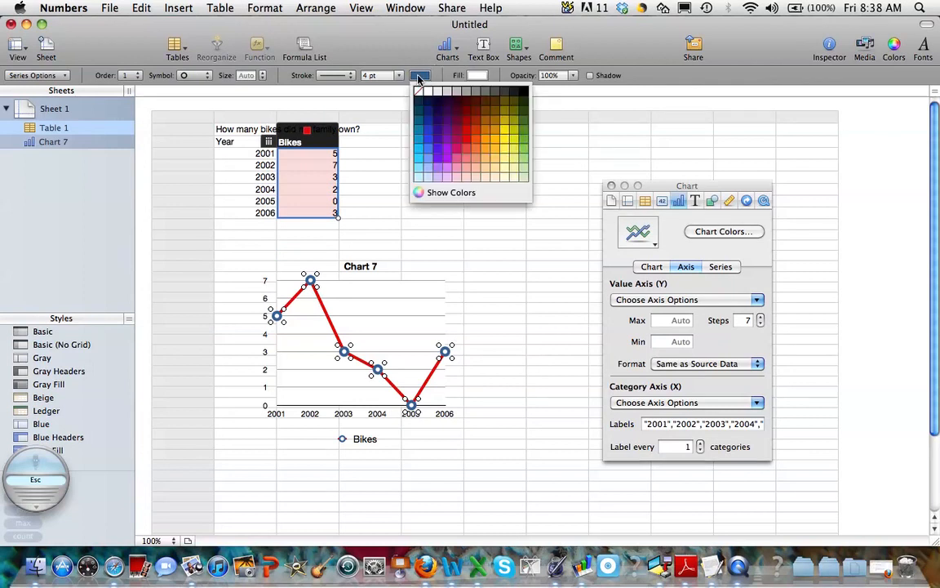
{"action": "left_click", "coordinate": [505, 122]}
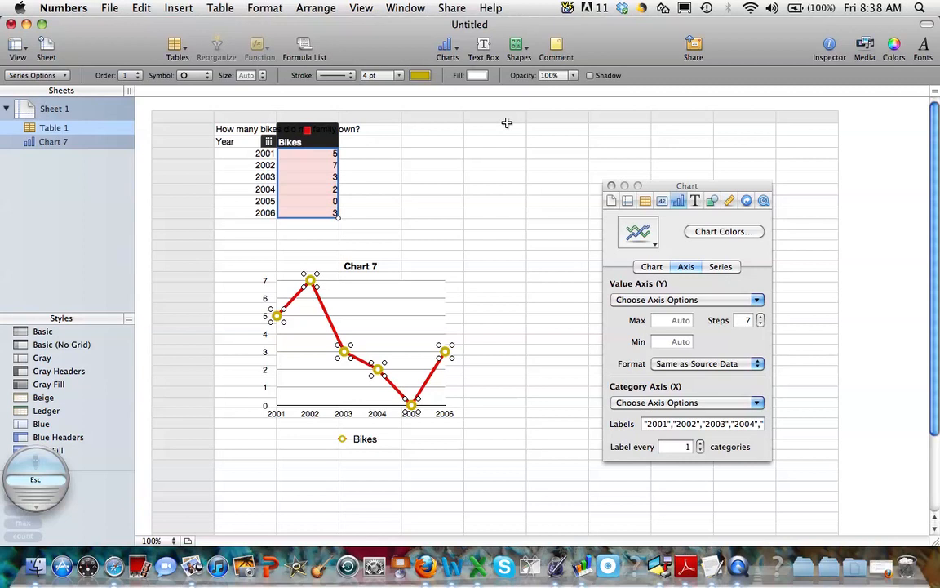
Fill the Bikes series' data point symbols with purple and deselect the chart.
{"action": "left_click", "coordinate": [480, 76]}
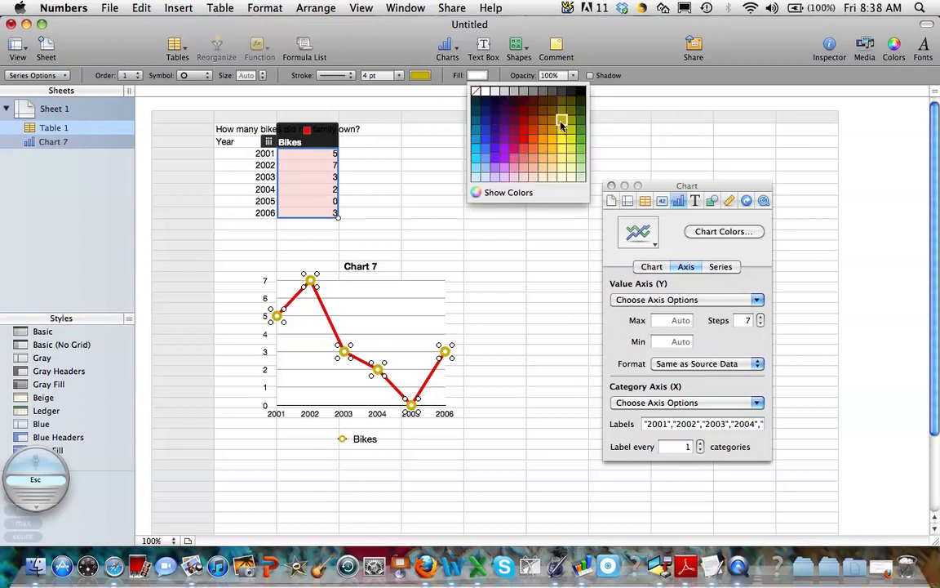
{"action": "left_click", "coordinate": [581, 140]}
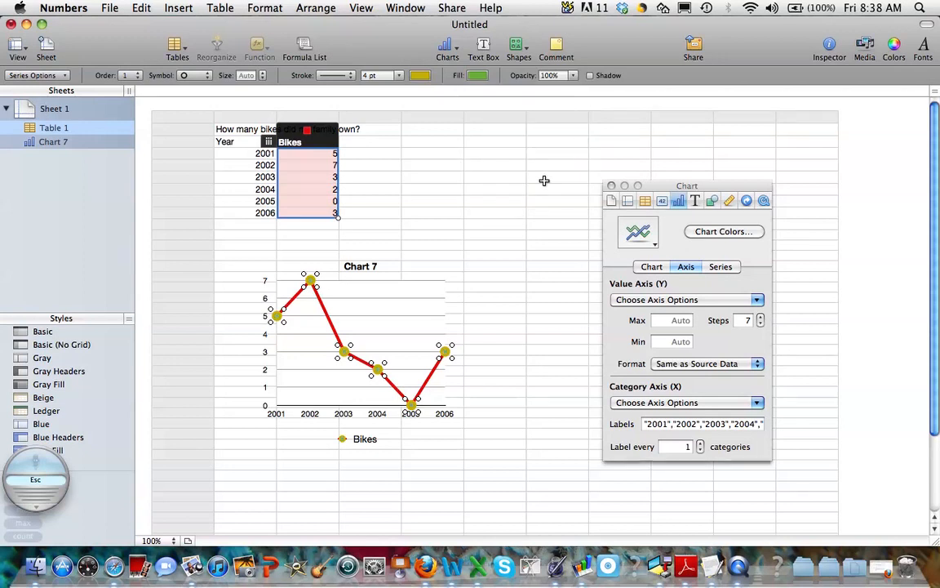
{"action": "left_click", "coordinate": [480, 76]}
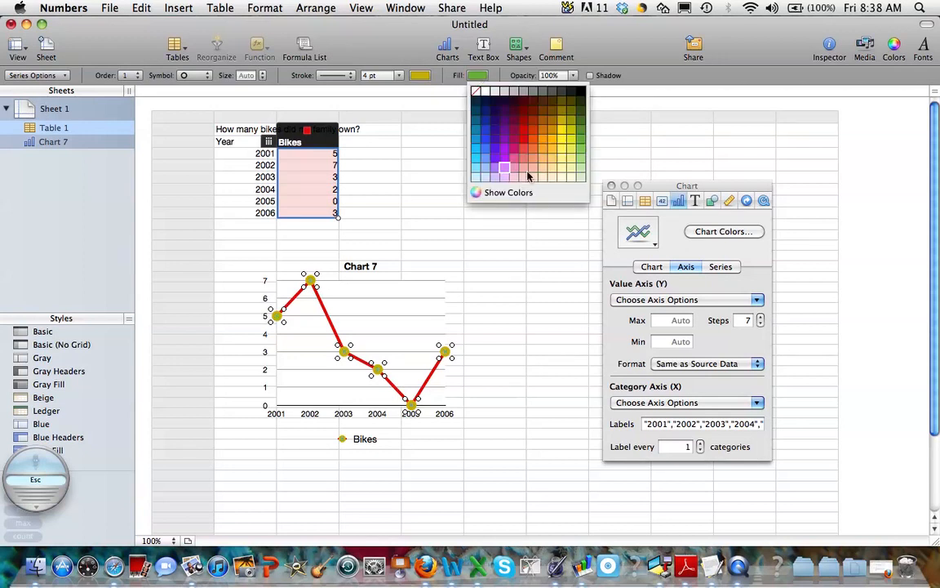
{"action": "left_click", "coordinate": [505, 140]}
{"action": "left_click", "coordinate": [478, 75]}
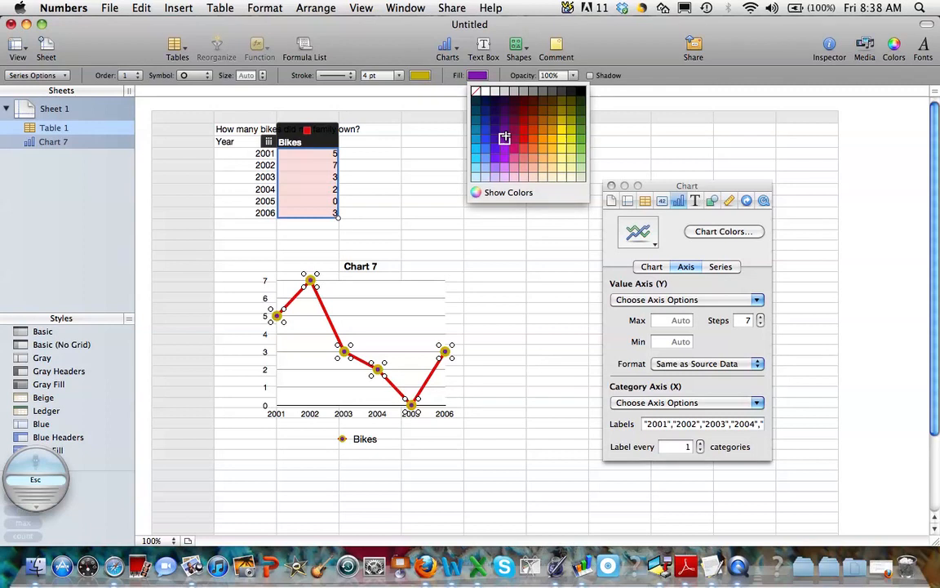
{"action": "left_click", "coordinate": [427, 146]}
{"action": "left_click", "coordinate": [399, 204]}
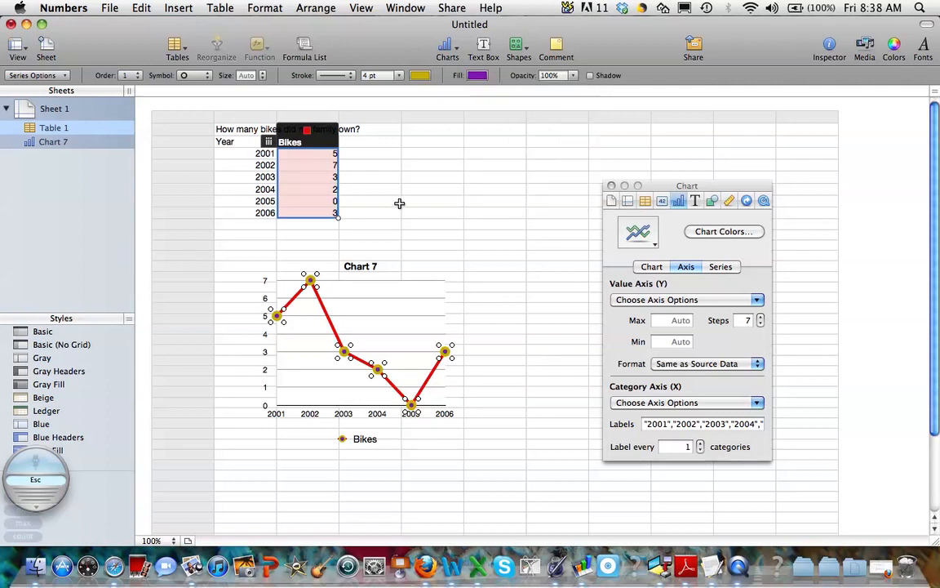
{"action": "left_click", "coordinate": [406, 255]}
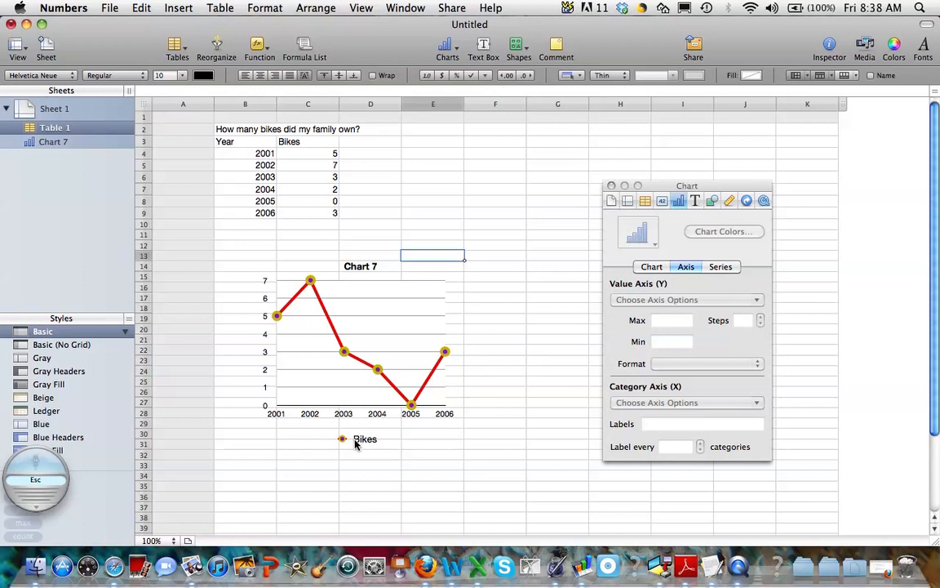
Replace the chart title with "How many bikes did my family own?".
{"action": "left_click", "coordinate": [363, 268]}
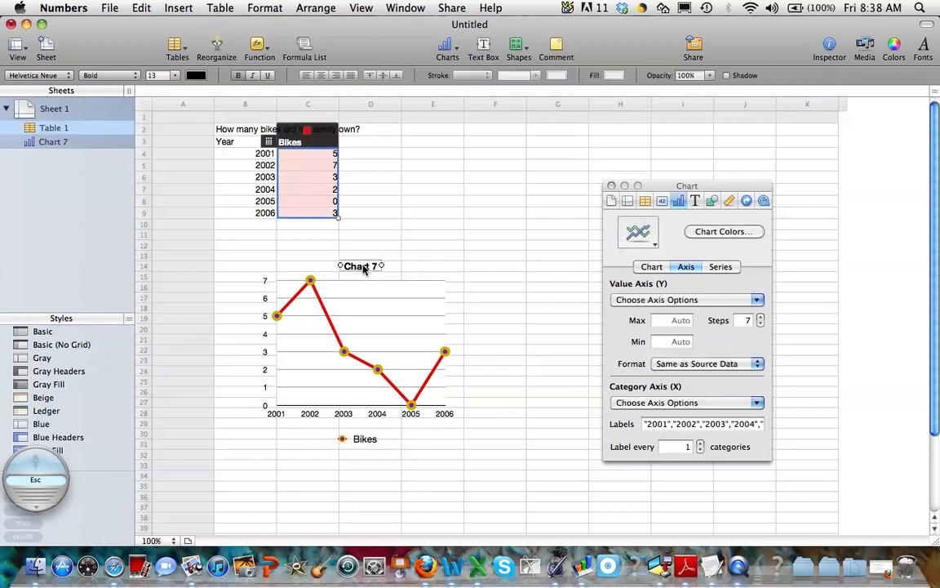
{"action": "left_click", "coordinate": [363, 268]}
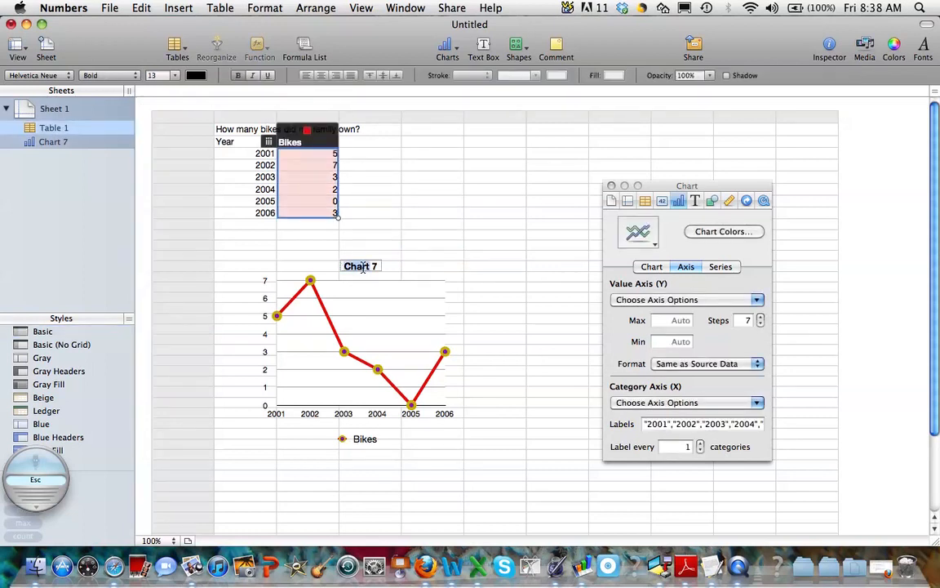
{"action": "type", "text": "How man"}
{"action": "type", "text": "y bi"}
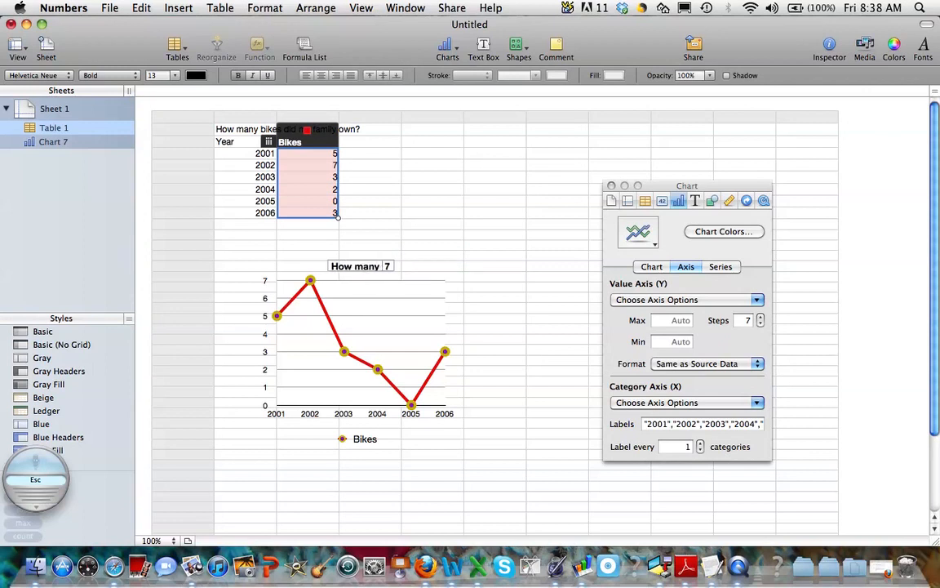
{"action": "type", "text": "kes did"}
{"action": "type", "text": " my family"}
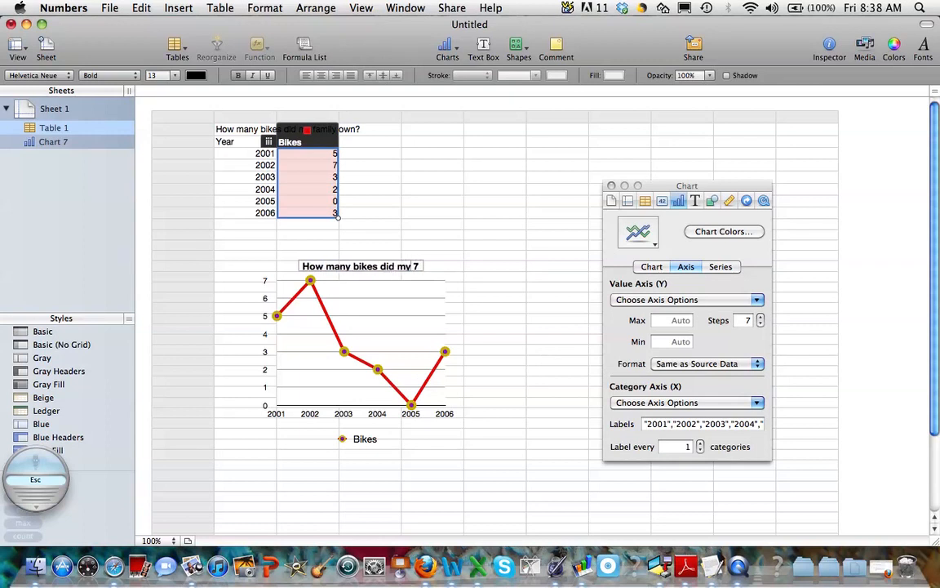
{"action": "type", "text": " own?"}
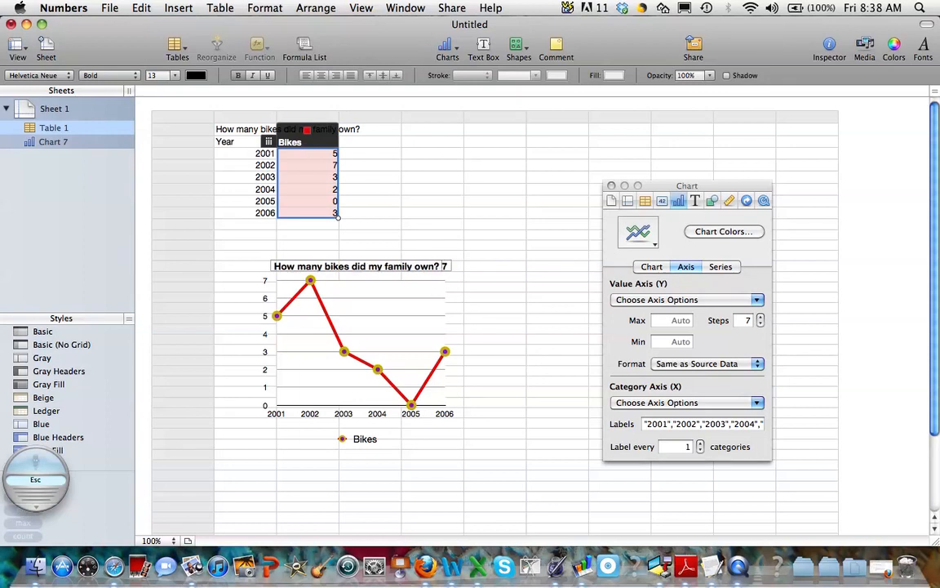
{"action": "key", "text": "Delete"}
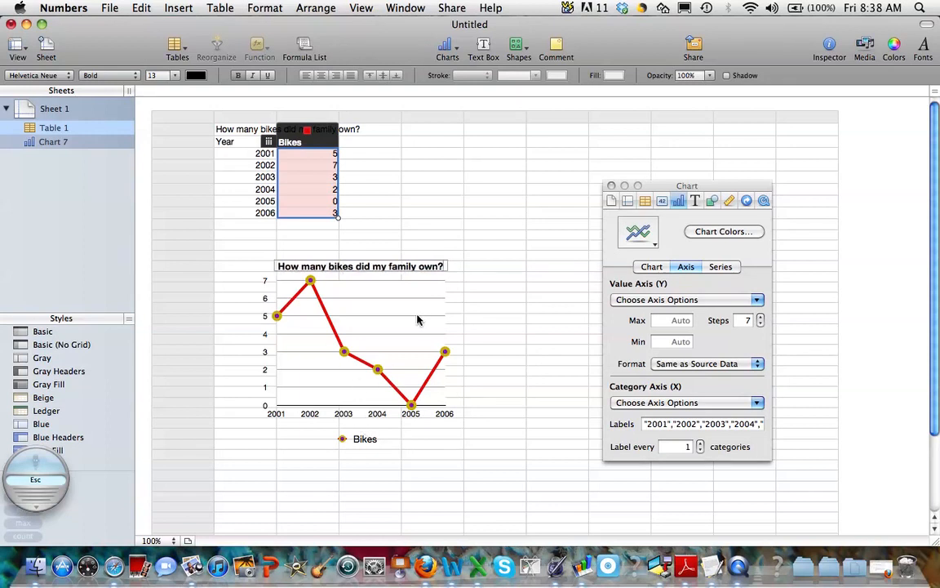
{"action": "key", "text": "Escape"}
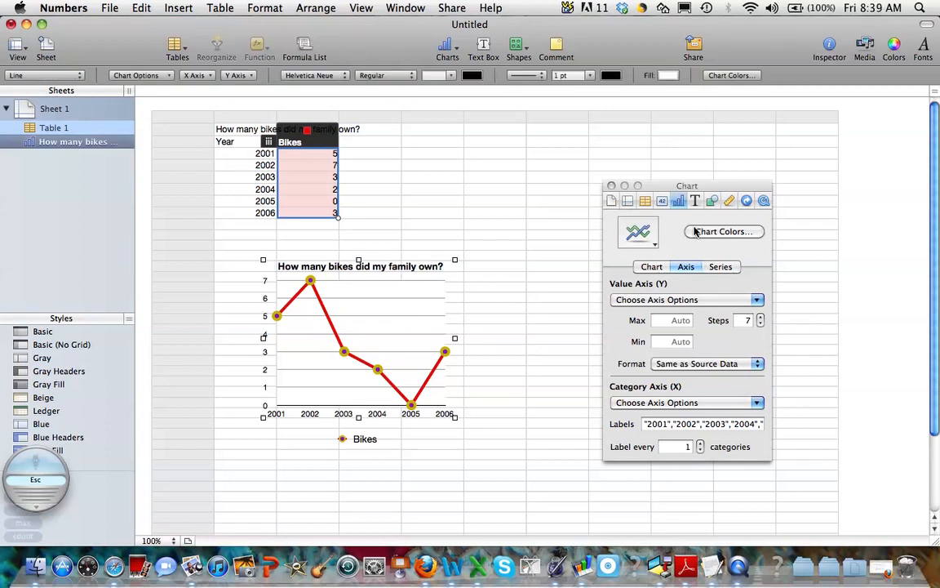
Hide the chart's legend and show titles on both the value (Y) axis and the category (X) axis.
{"action": "left_click", "coordinate": [651, 268]}
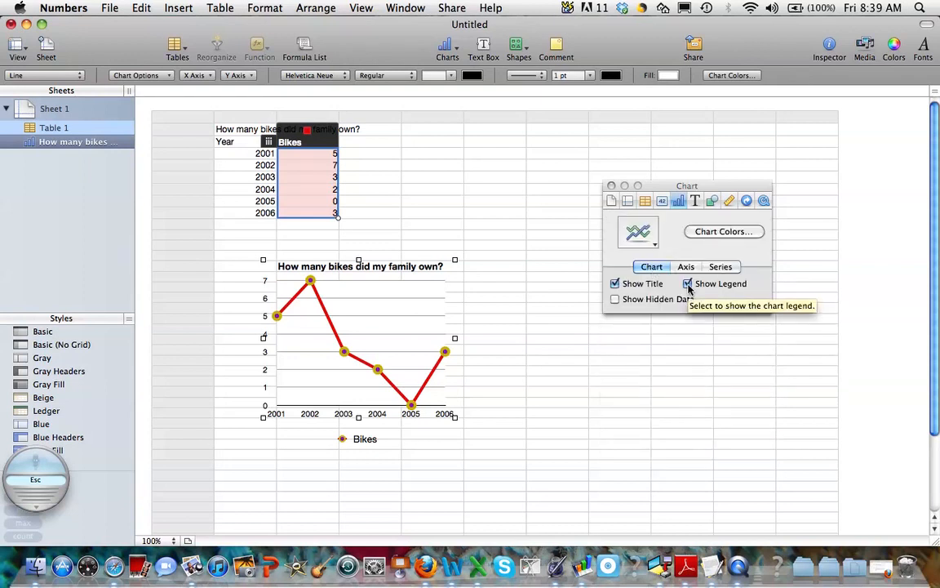
{"action": "left_click", "coordinate": [688, 284]}
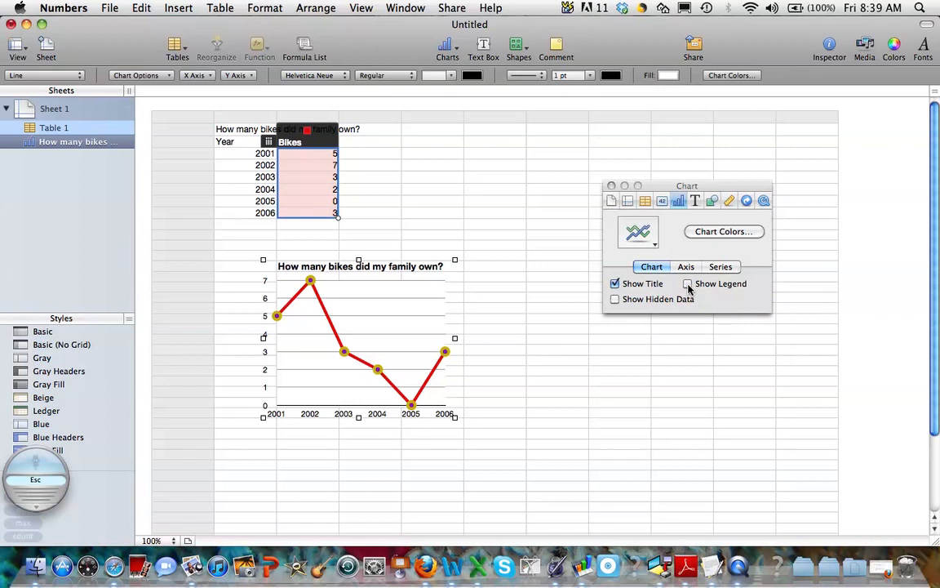
{"action": "left_click", "coordinate": [684, 270]}
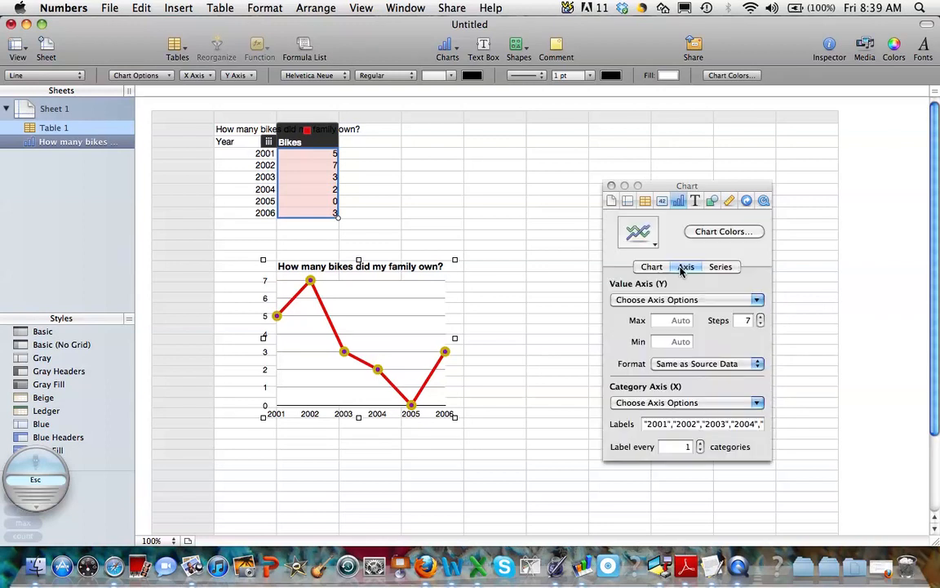
{"action": "left_click", "coordinate": [692, 300]}
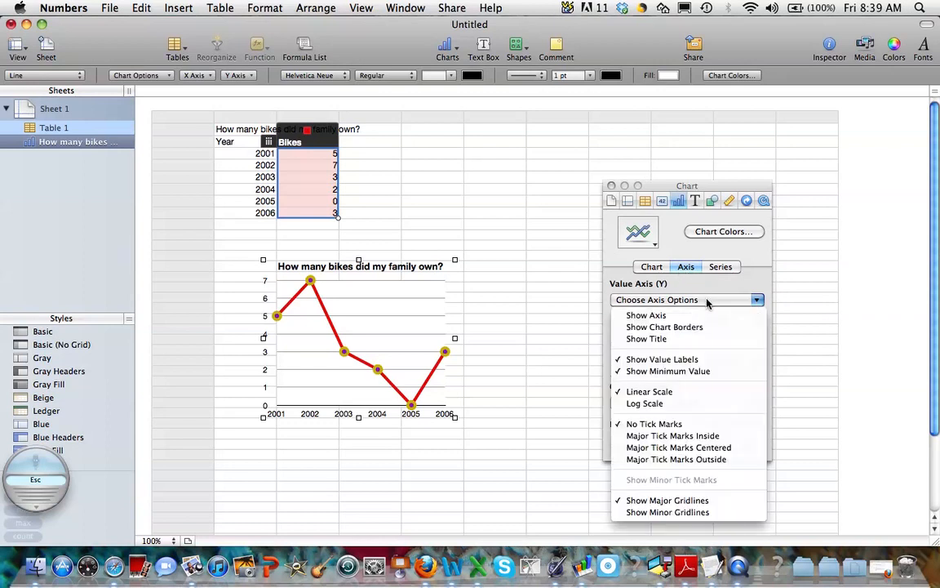
{"action": "left_click", "coordinate": [680, 340]}
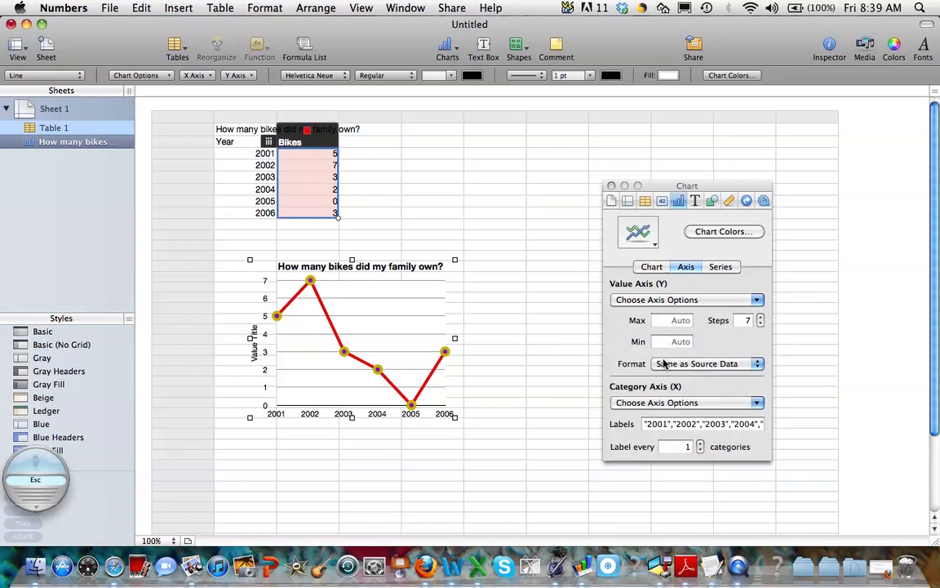
{"action": "left_click", "coordinate": [687, 403]}
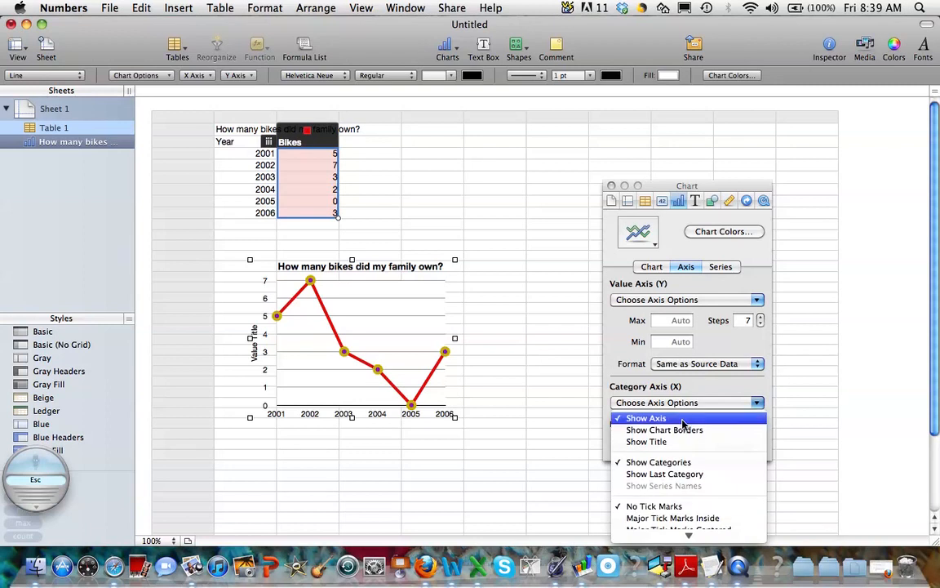
{"action": "left_click", "coordinate": [646, 441]}
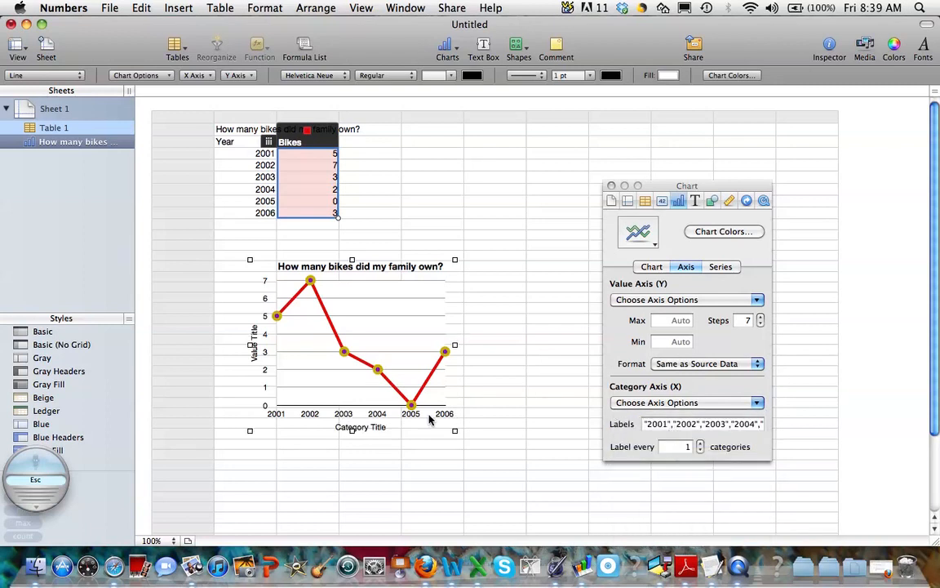
Replace the value axis title with "Number of Bikes".
{"action": "left_click", "coordinate": [256, 357]}
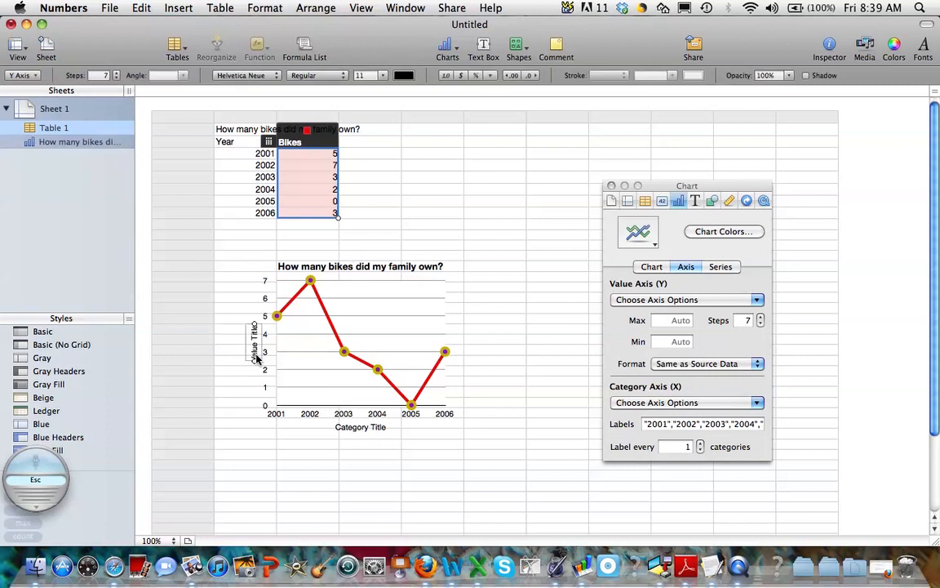
{"action": "left_click", "coordinate": [255, 350]}
{"action": "triple_click", "coordinate": [243, 342]}
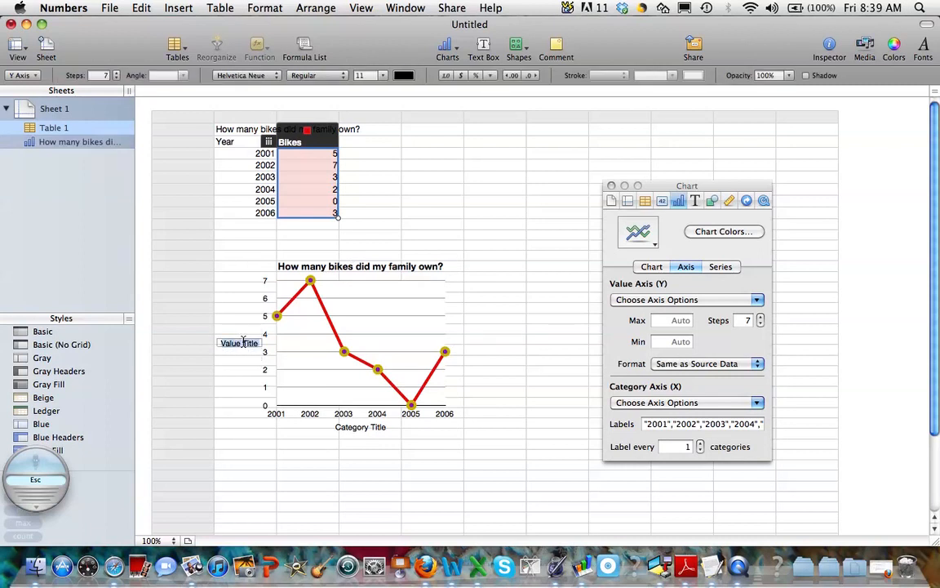
{"action": "type", "text": "Number of Bikes"}
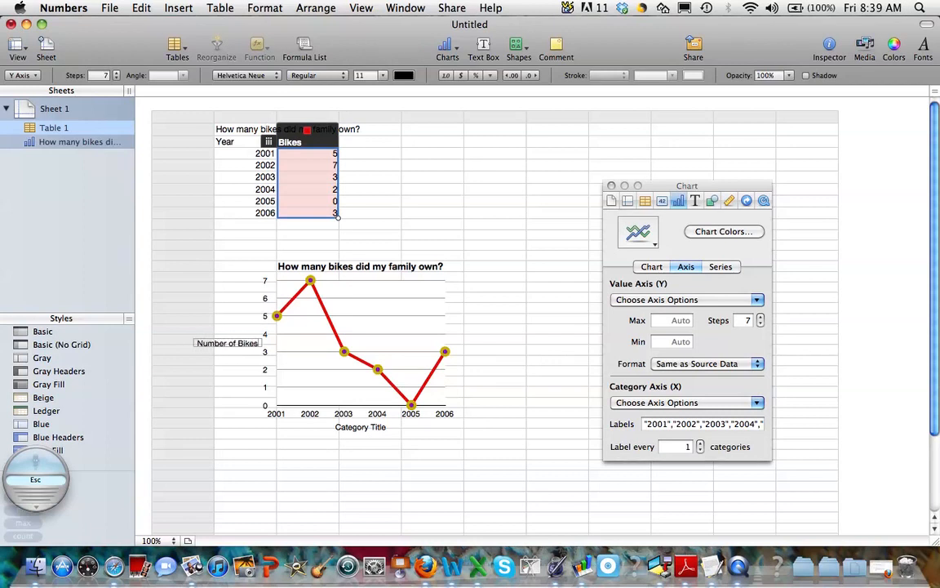
{"action": "key", "text": "Escape"}
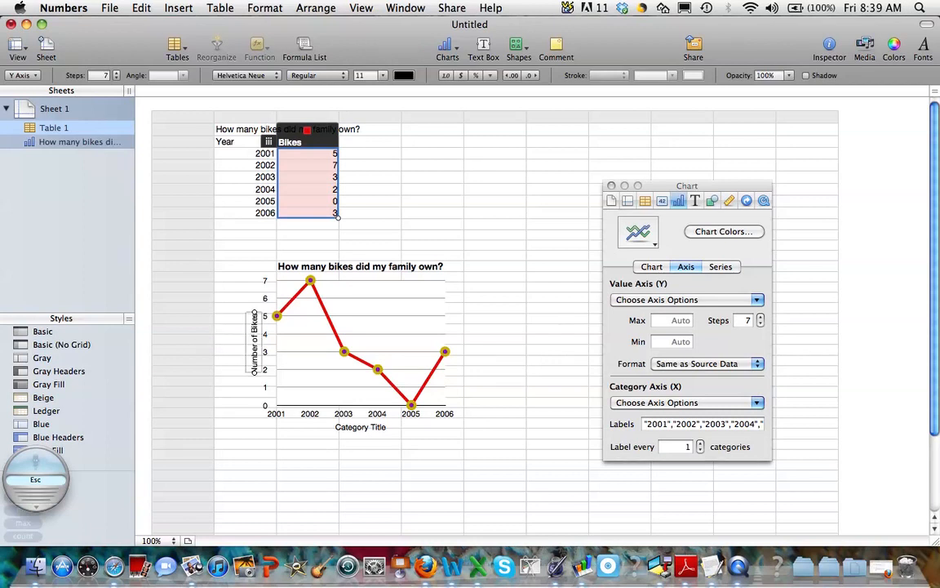
Replace the category axis title with "Years".
{"action": "left_click", "coordinate": [354, 430]}
{"action": "double_click", "coordinate": [354, 430]}
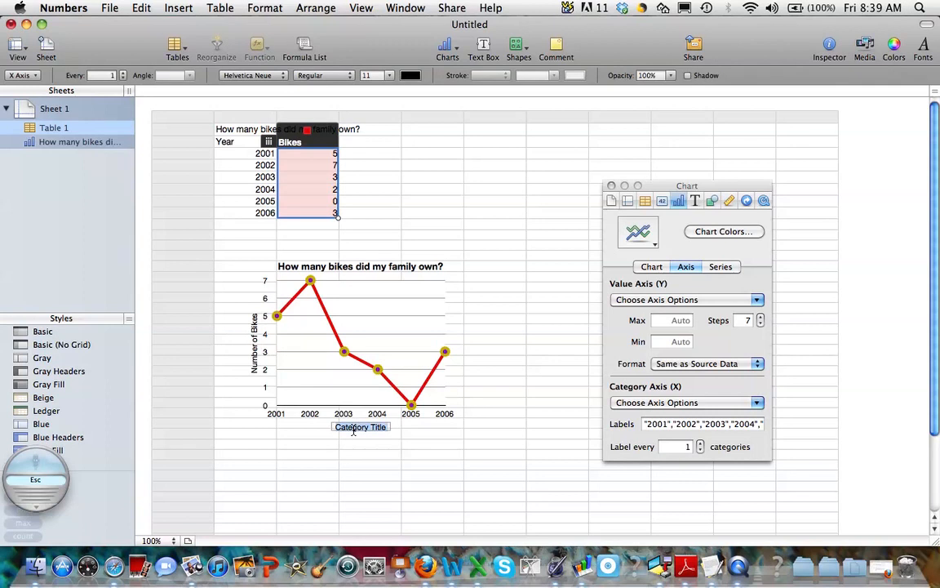
{"action": "type", "text": "Years"}
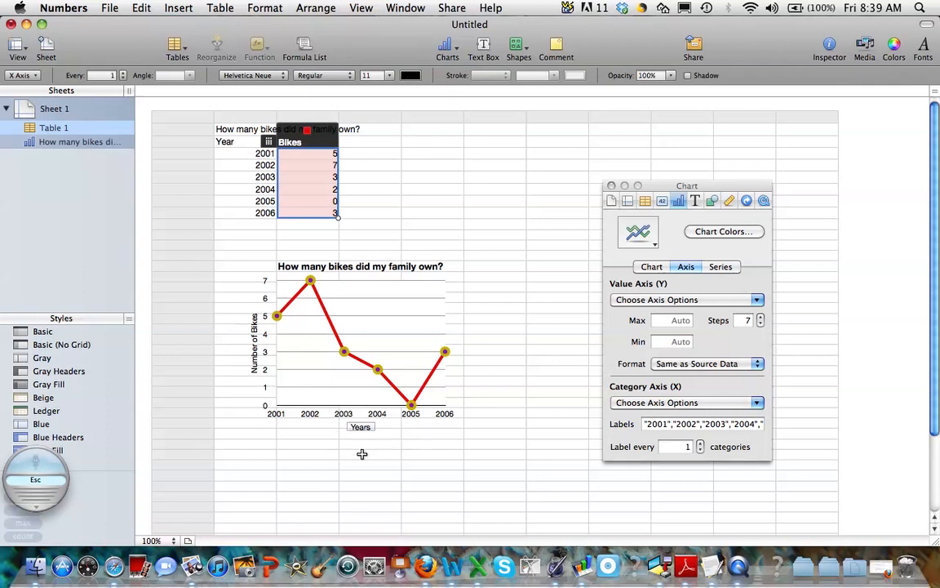
{"action": "left_click", "coordinate": [361, 454]}
Enlarge the chart to the end of column G and down through row 33, and close the Chart inspector.
{"action": "left_click", "coordinate": [372, 391]}
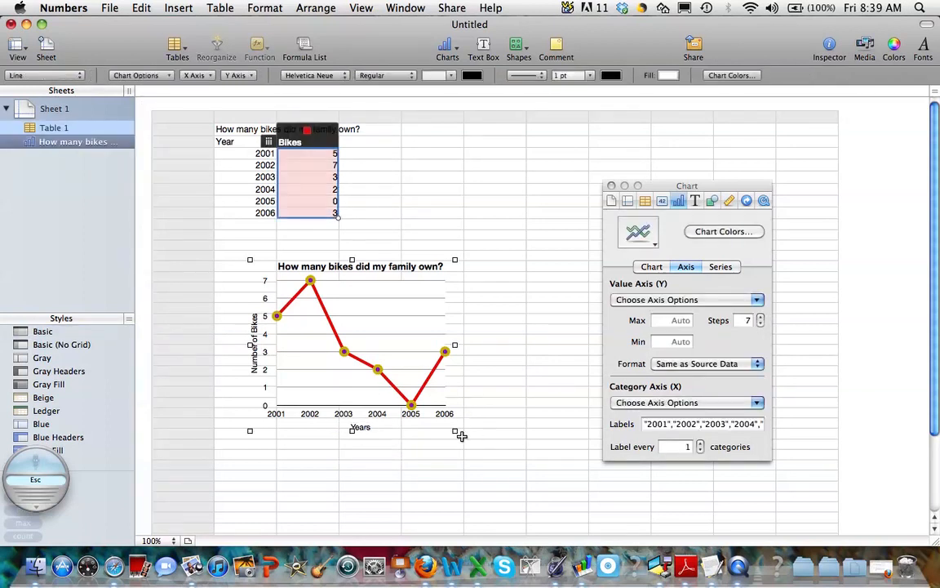
{"action": "left_click_drag", "start_coordinate": [455, 430], "coordinate": [587, 471]}
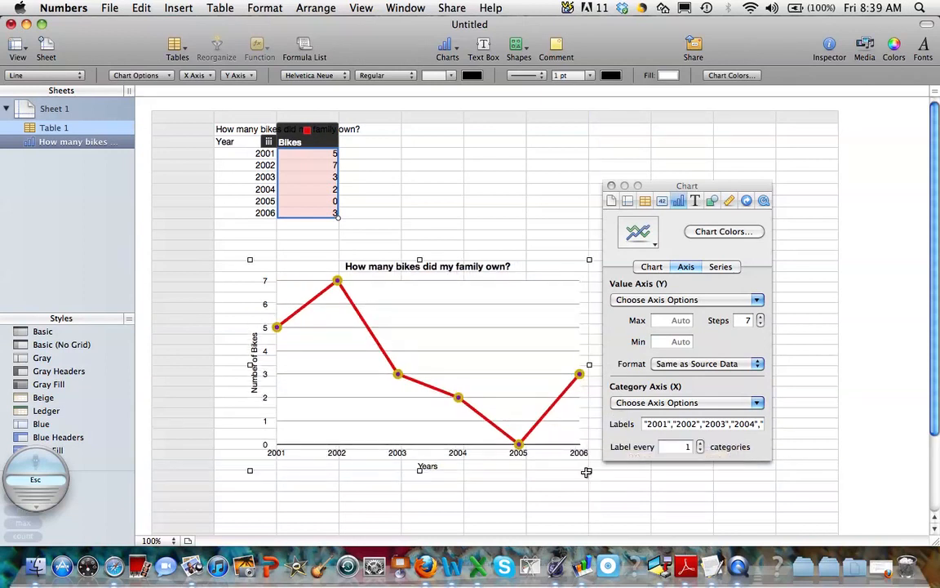
{"action": "left_click", "coordinate": [643, 140]}
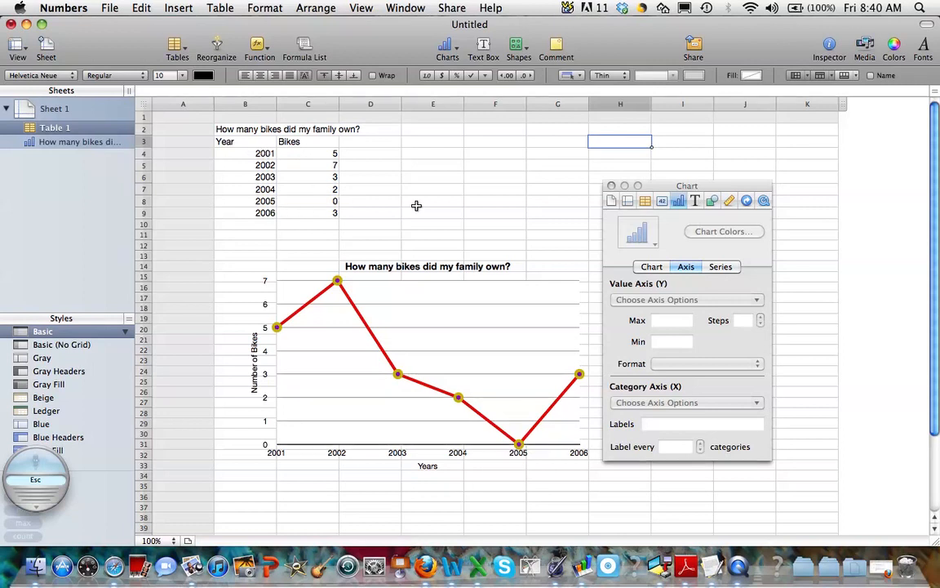
{"action": "left_click", "coordinate": [611, 186]}
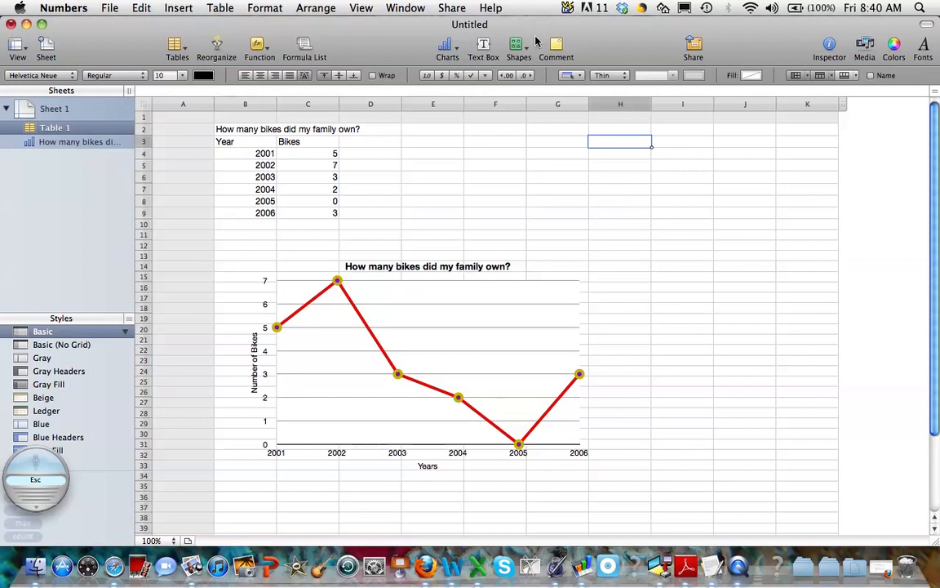
{"action": "left_click_drag", "start_coordinate": [106, 38], "coordinate": [113, 139]}
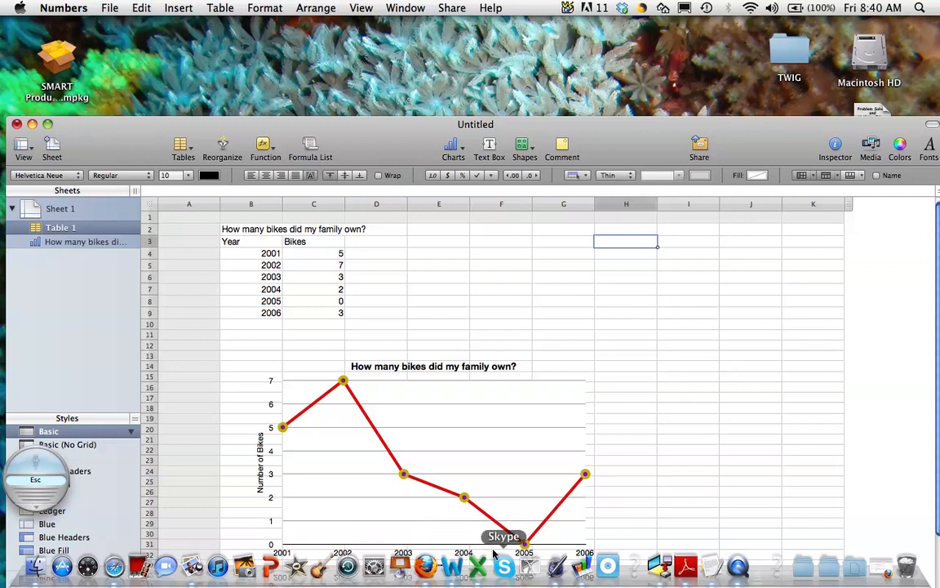
{"action": "left_click", "coordinate": [746, 566]}
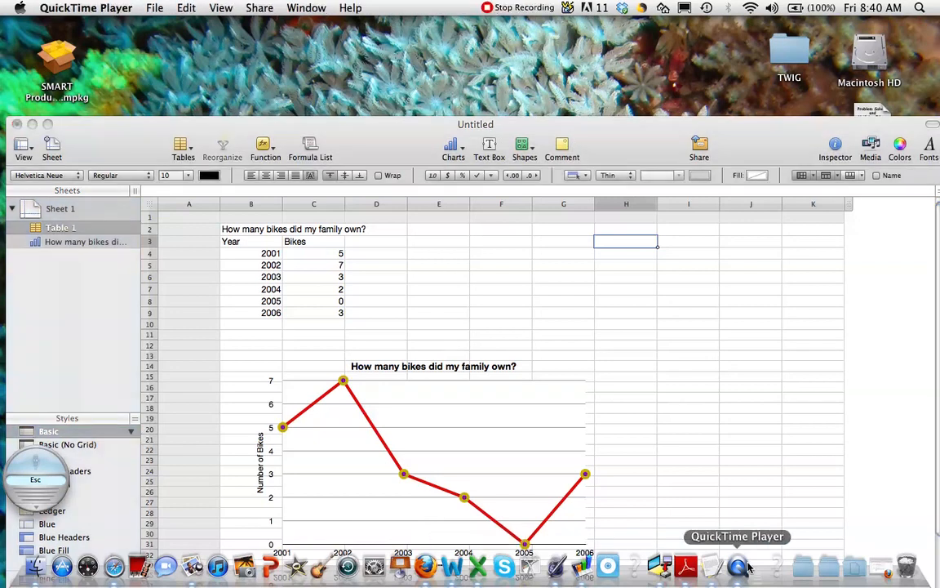